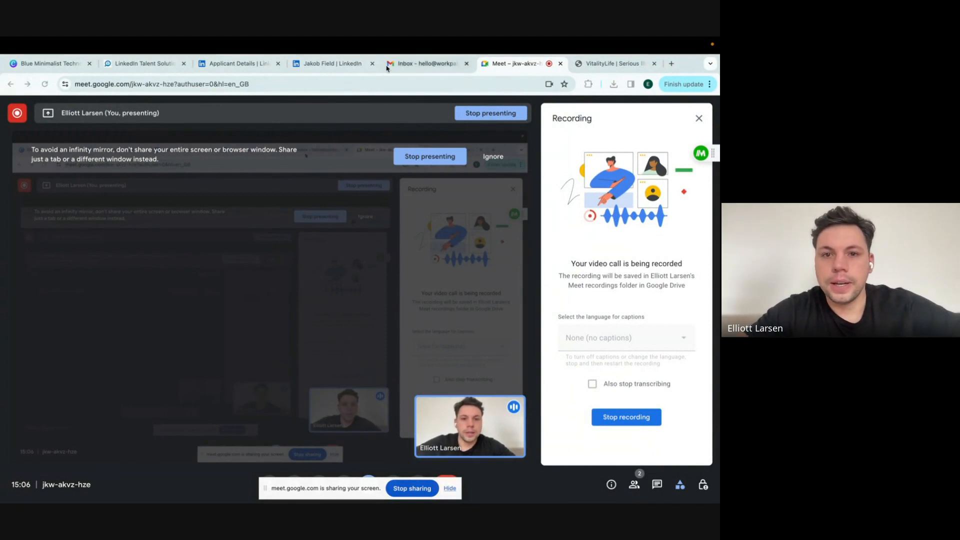
Step: Switch to the candidate's open LinkedIn profile and examine the headline, highlighting the target role and the CMgr and IEng credentials
left_click(334, 65)
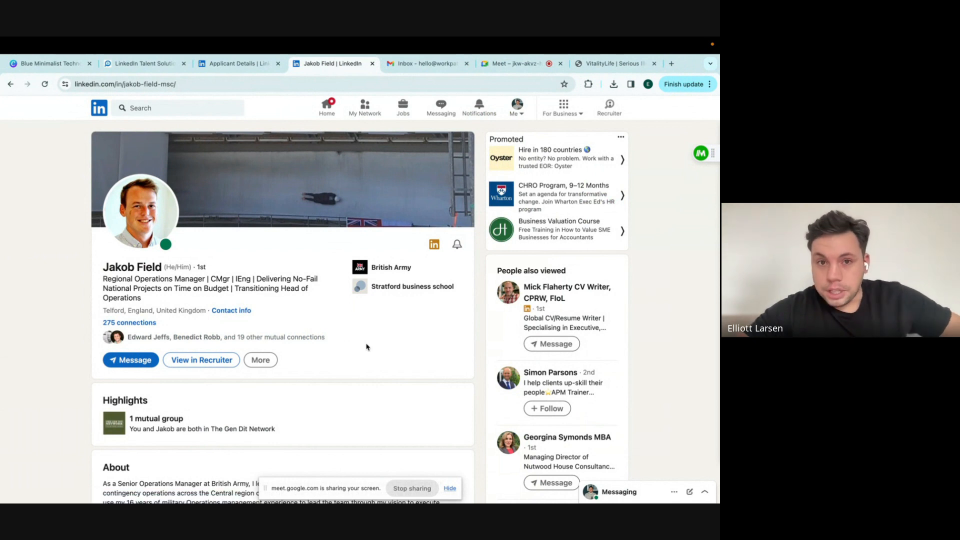
scroll(366, 346, "down", 1)
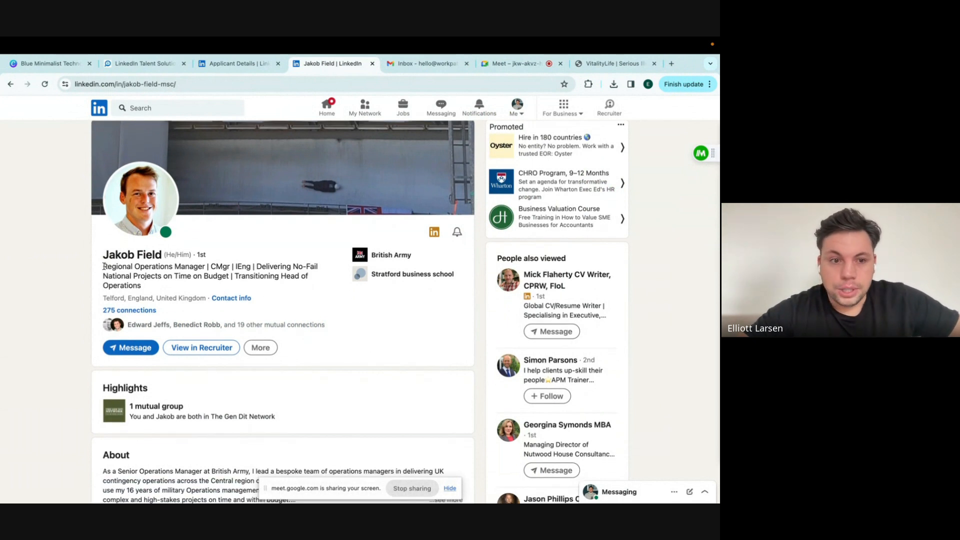
left_click_drag(104, 266, 292, 293)
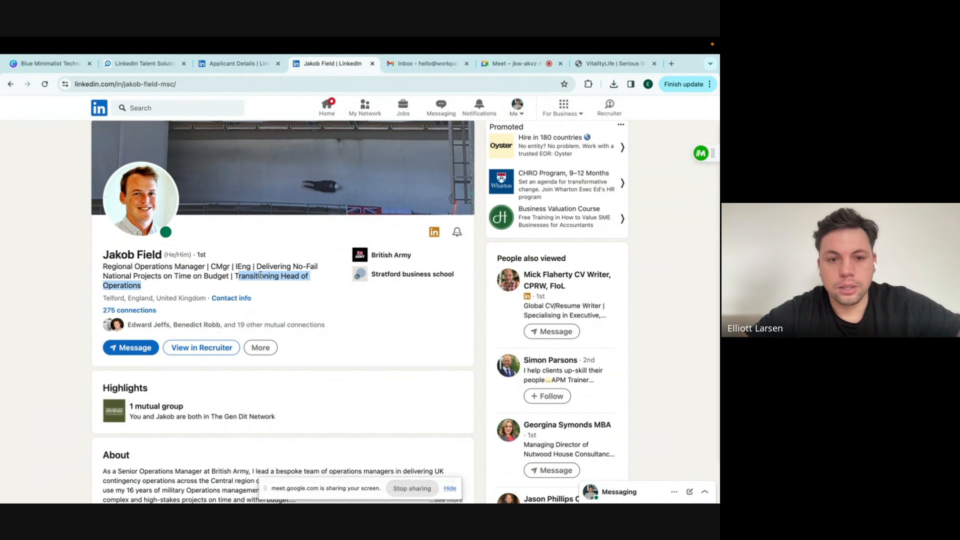
left_click_drag(251, 267, 213, 266)
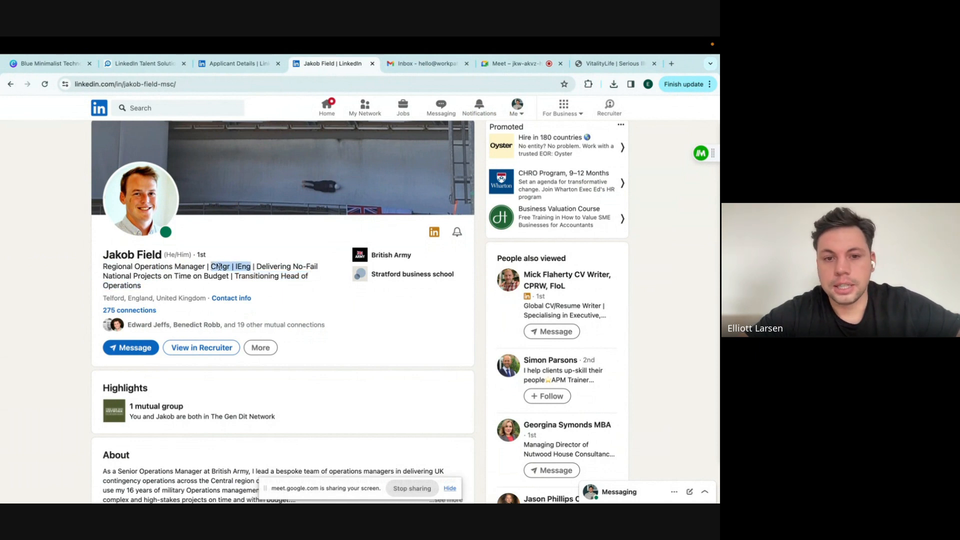
scroll(330, 304, "down", 1)
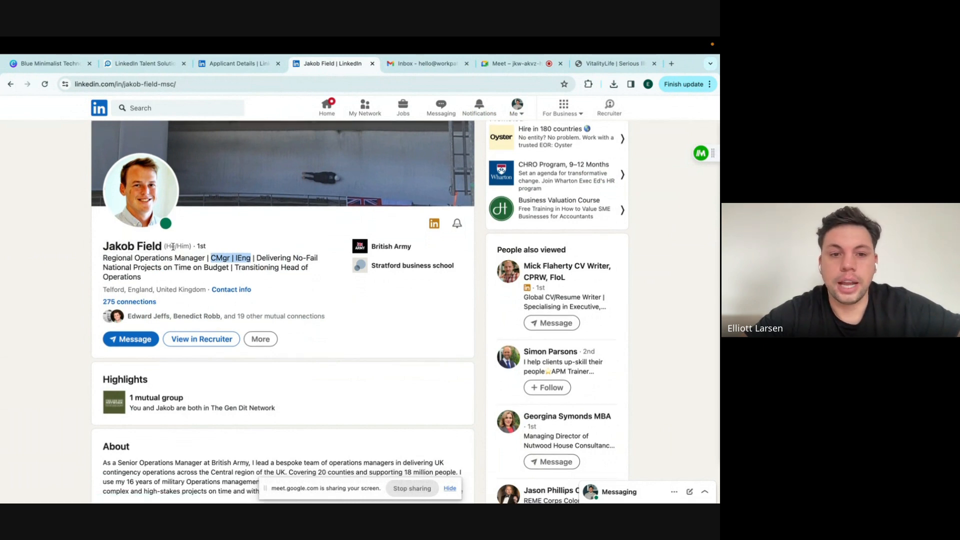
left_click(260, 265)
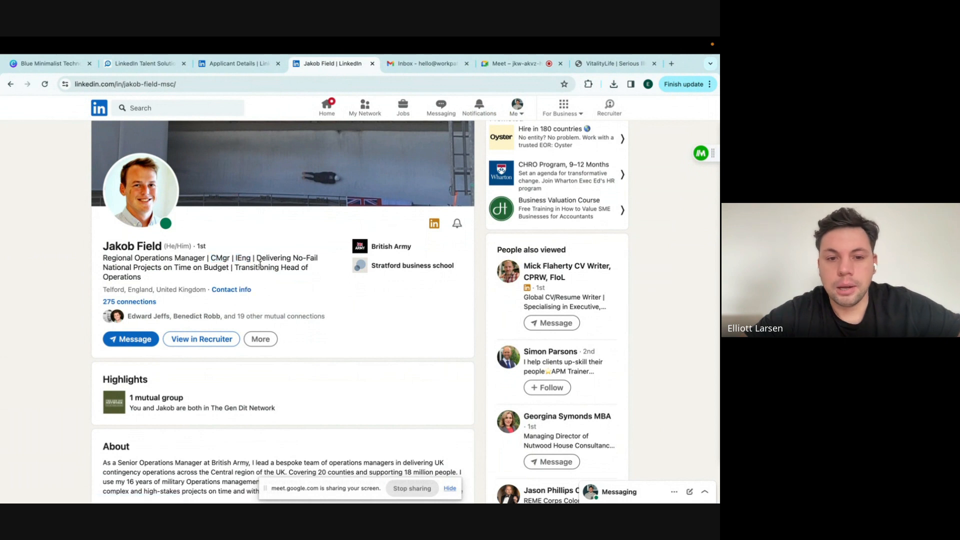
Step: Expand the profile's full About text and read it, highlighting the Senior Operations Manager wording
scroll(265, 262, "down", 3)
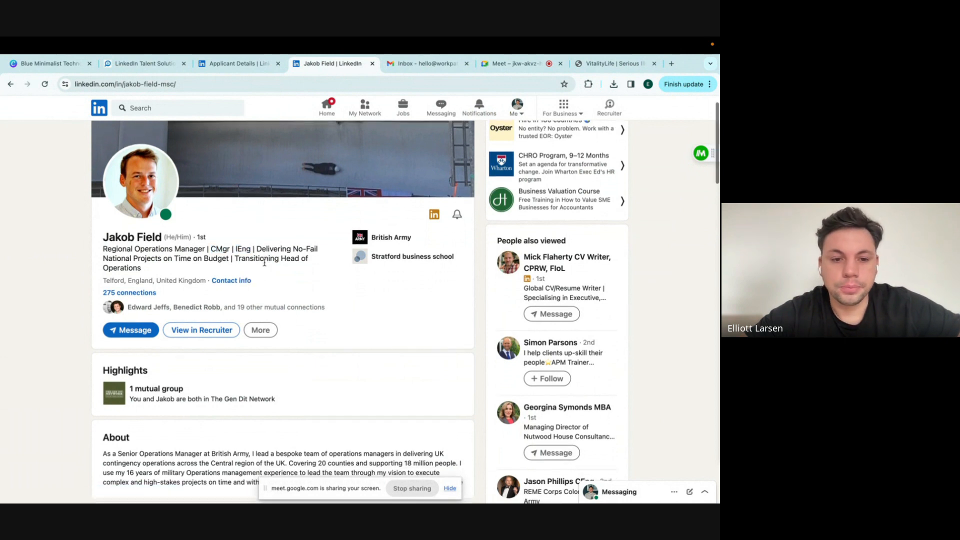
left_click(457, 378)
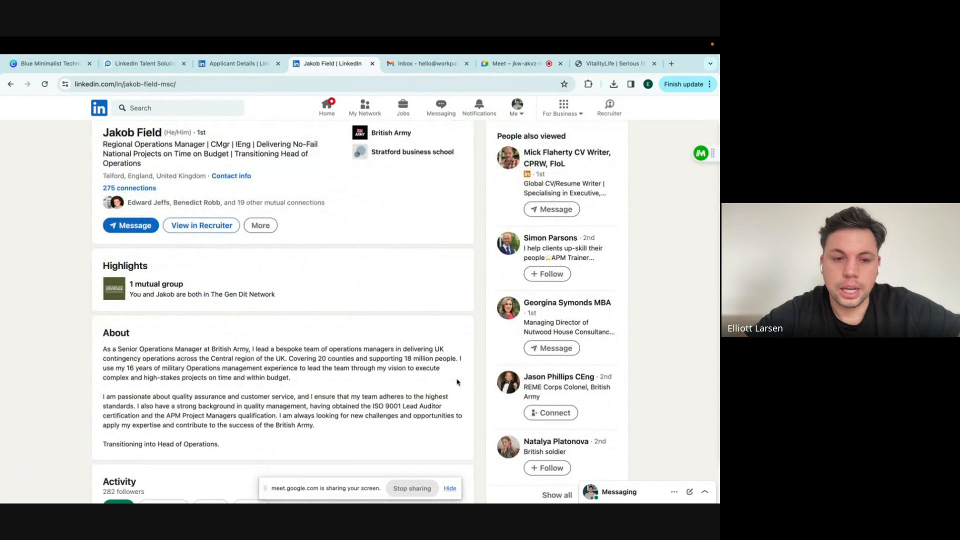
scroll(278, 355, "down", 1)
left_click_drag(111, 340, 143, 334)
left_click_drag(293, 401, 120, 336)
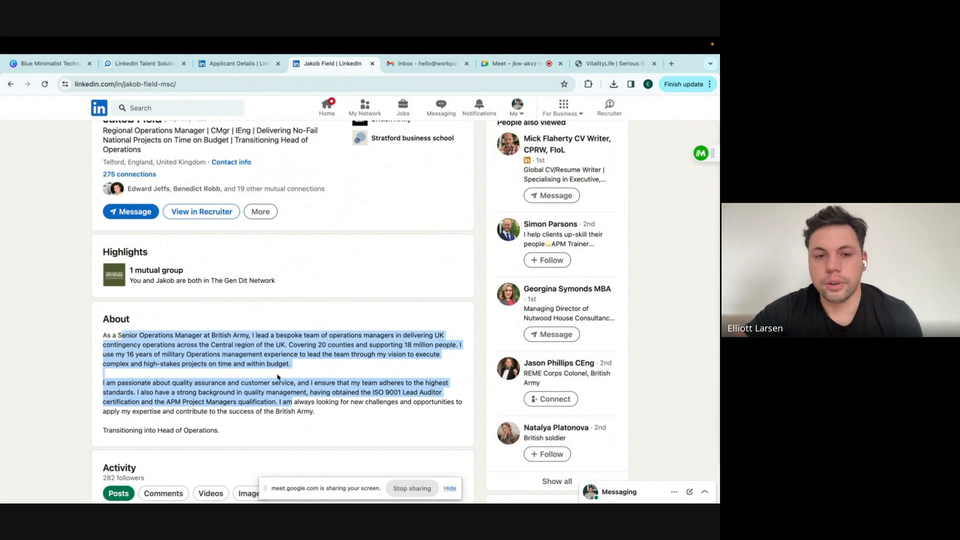
left_click(346, 421)
scroll(346, 421, "down", 1)
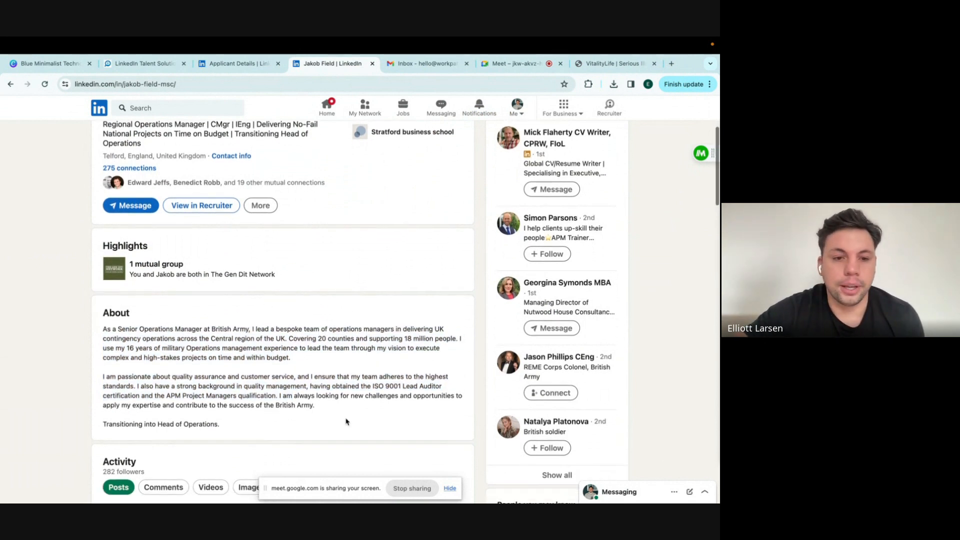
left_click_drag(131, 328, 199, 328)
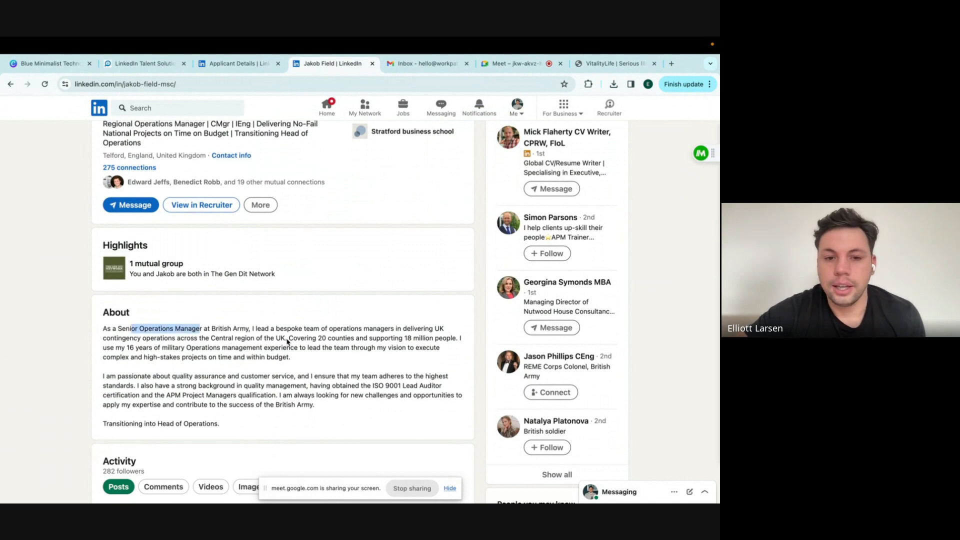
Step: Examine the profile's recent activity posts and the British Army roles in the Experience section, and return to the profile header
scroll(379, 394, "down", 4)
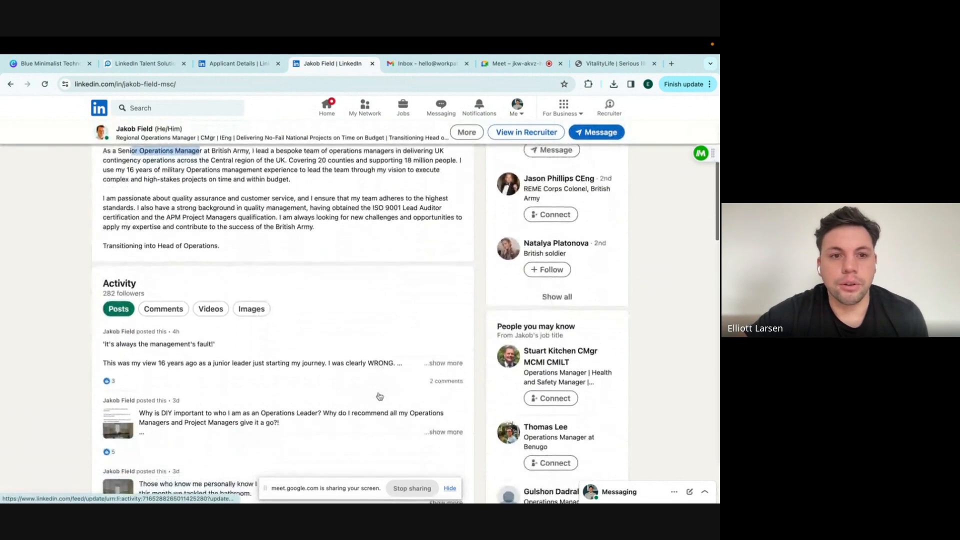
scroll(380, 396, "down", 1)
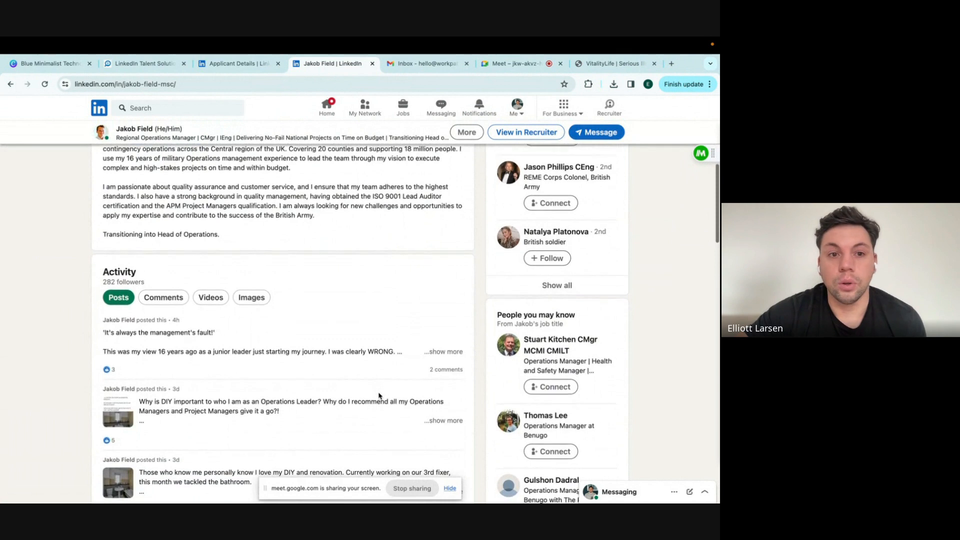
scroll(378, 395, "down", 1)
scroll(378, 392, "up", 5)
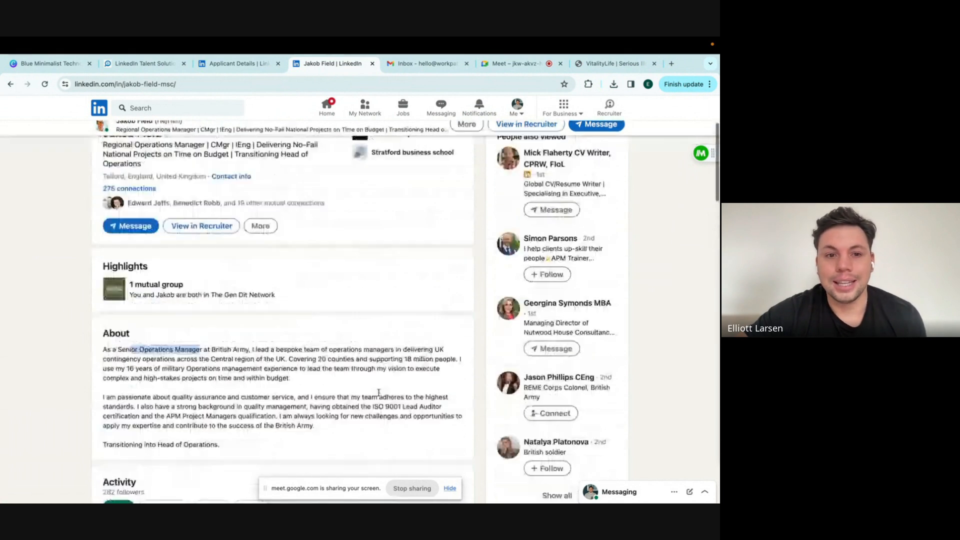
scroll(378, 392, "up", 3)
scroll(379, 395, "down", 8)
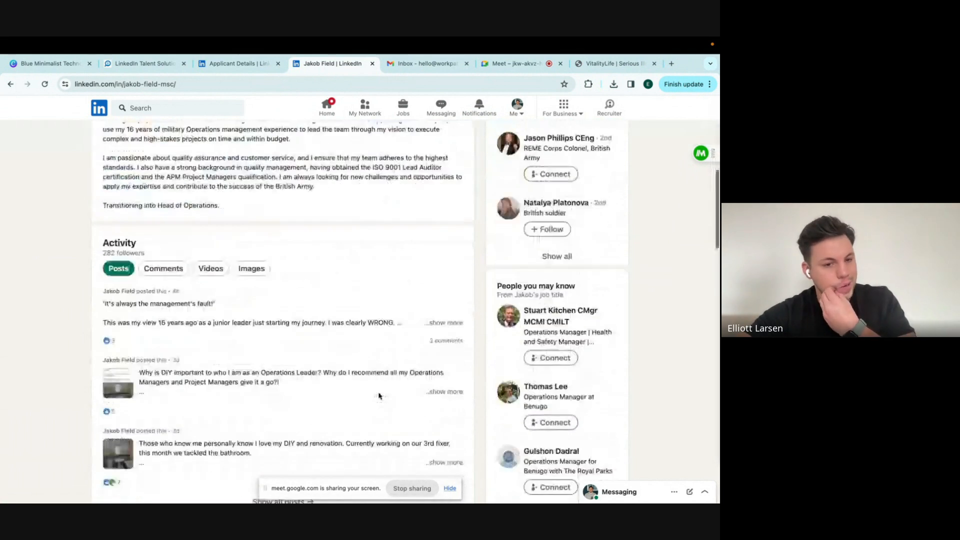
scroll(379, 396, "down", 5)
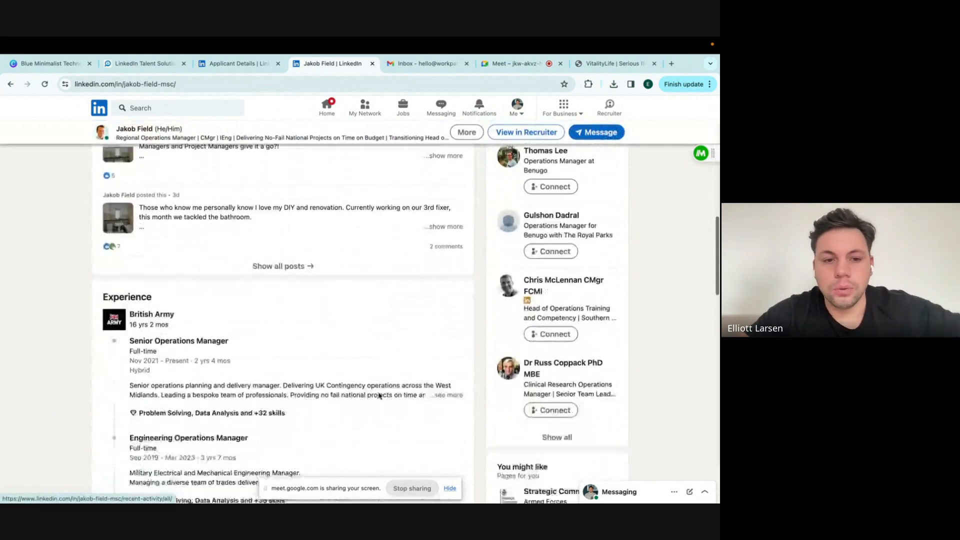
scroll(379, 395, "down", 2)
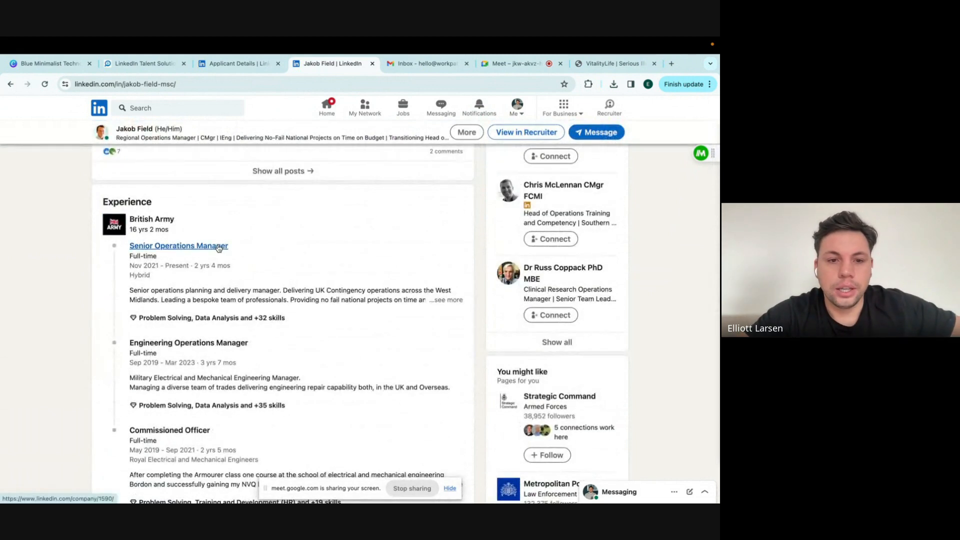
scroll(156, 374, "down", 1)
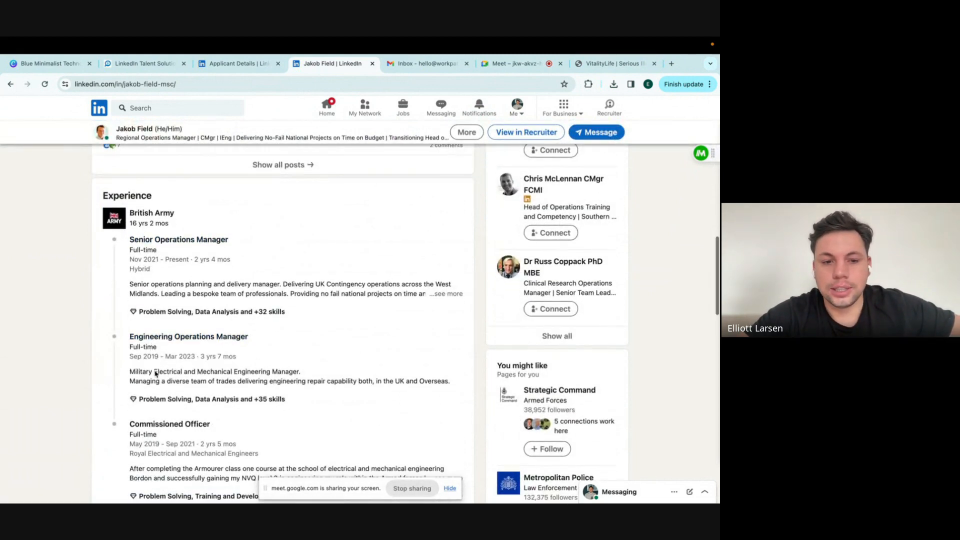
scroll(156, 373, "down", 4)
scroll(156, 373, "up", 15)
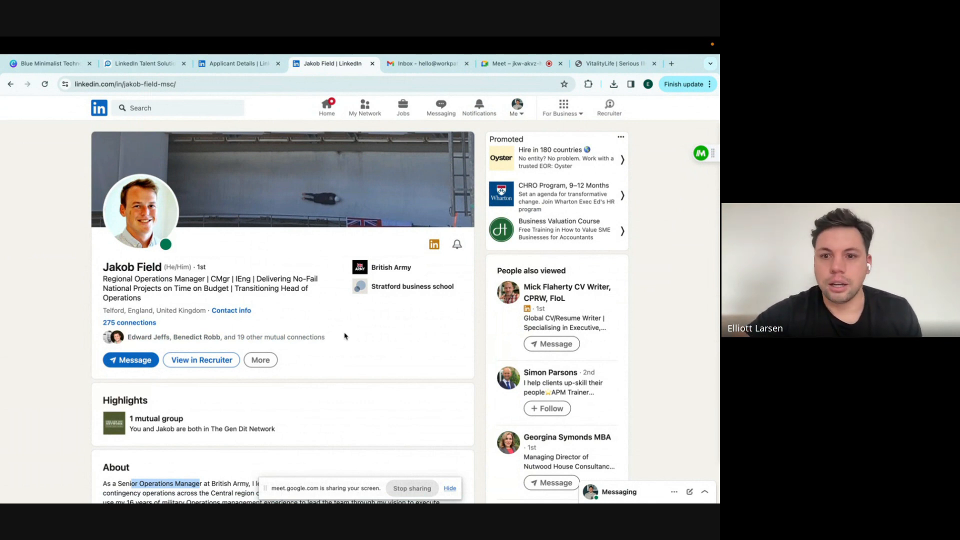
Step: Review the profile's header, Highlights, About and Activity sections once more
scroll(345, 336, "down", 1)
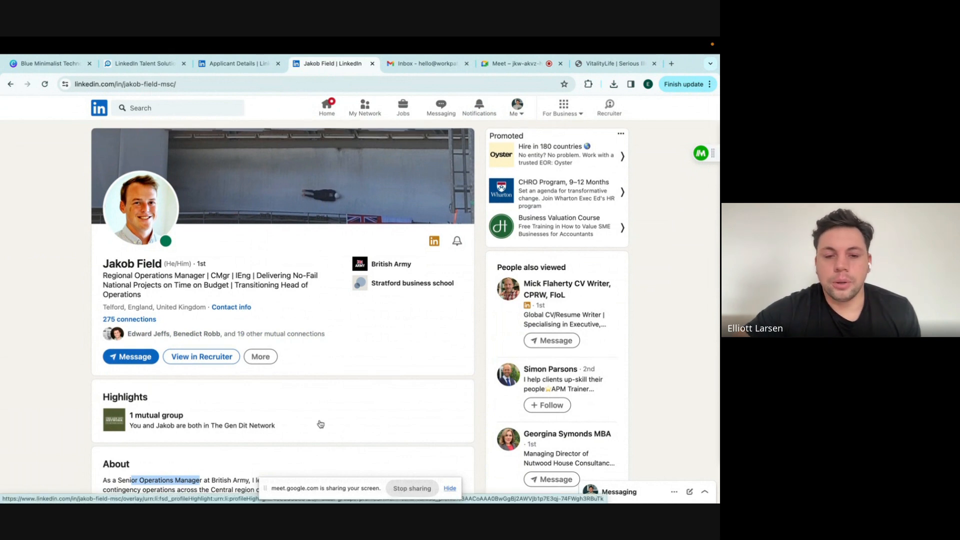
scroll(320, 424, "down", 1)
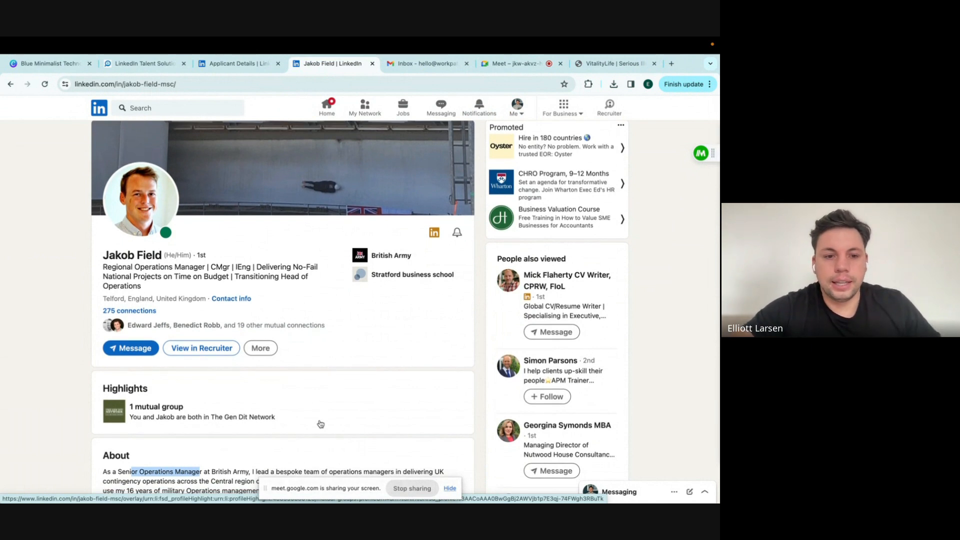
scroll(320, 424, "down", 1)
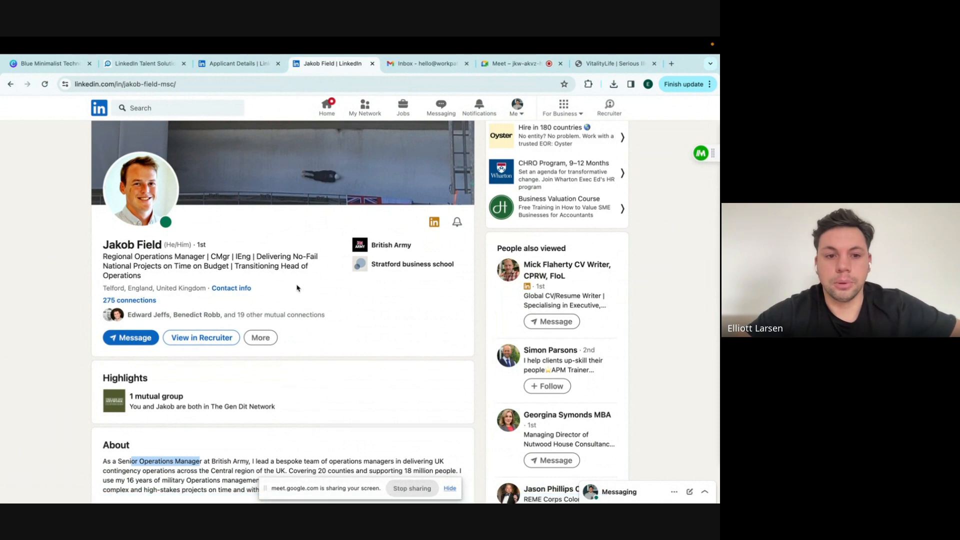
scroll(151, 294, "down", 3)
scroll(151, 293, "down", 5)
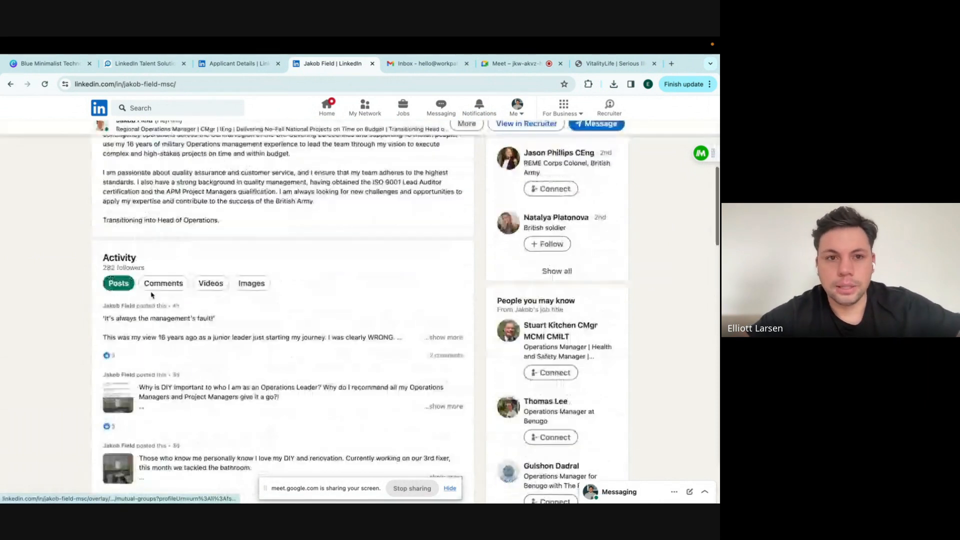
scroll(190, 300, "up", 8)
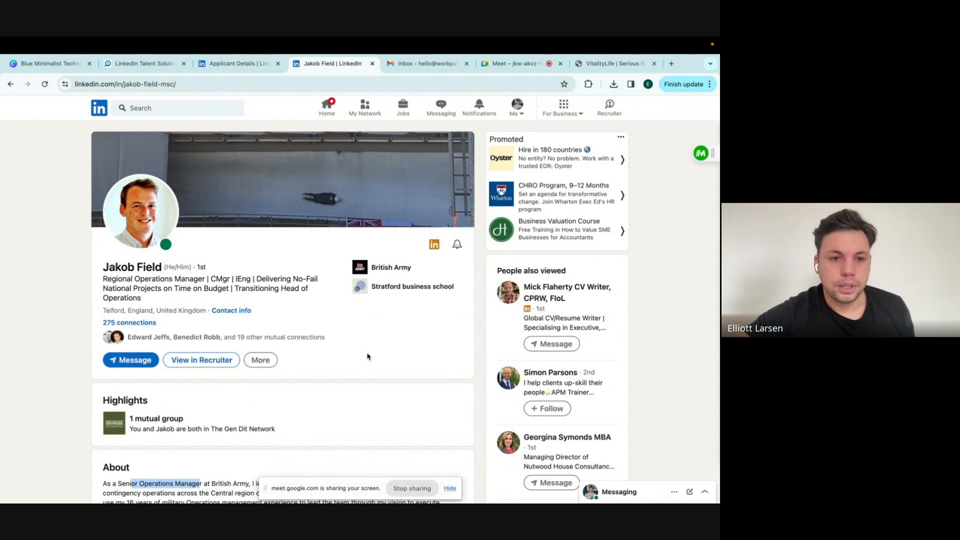
scroll(368, 356, "down", 2)
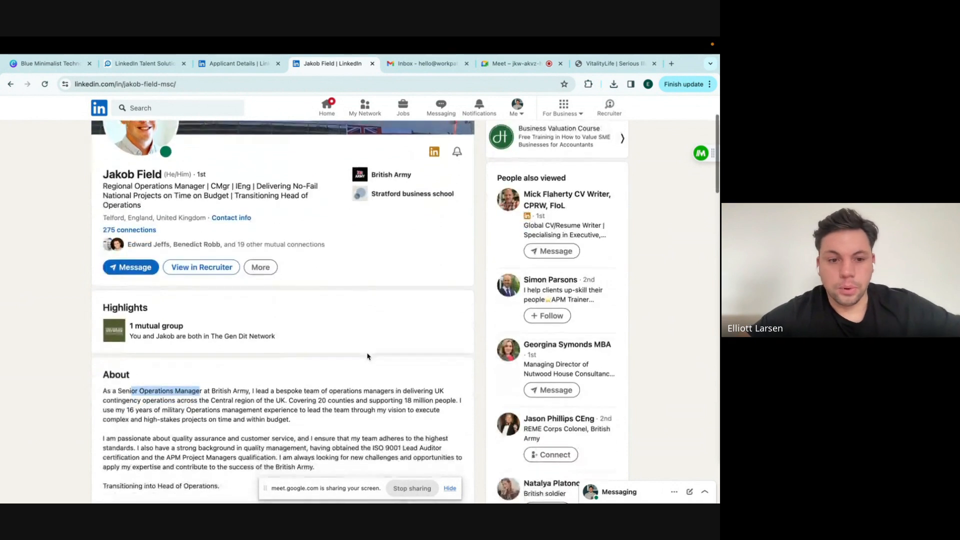
scroll(367, 356, "up", 2)
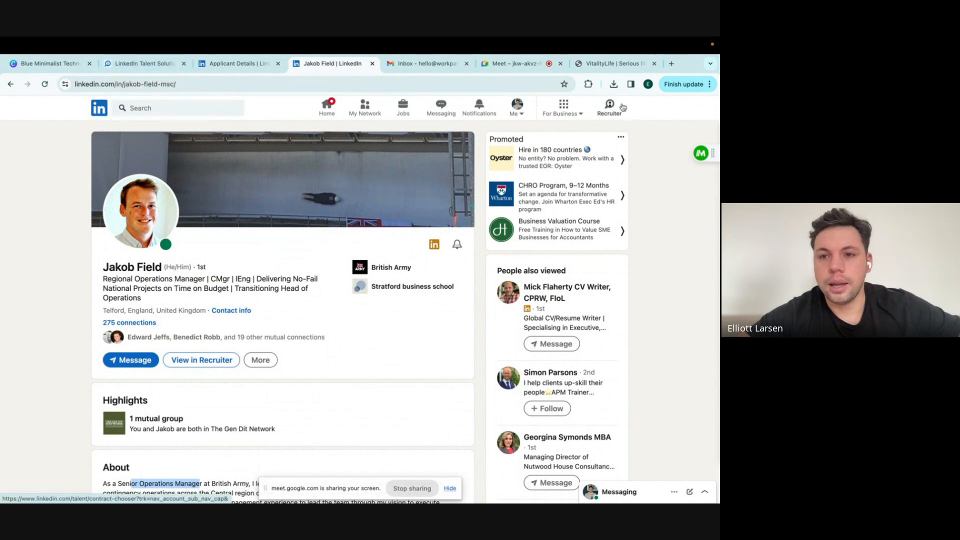
Step: Switch to the Recruiter Lite candidate search and remove the Telford location and Operations Manager job title filters
left_click(155, 66)
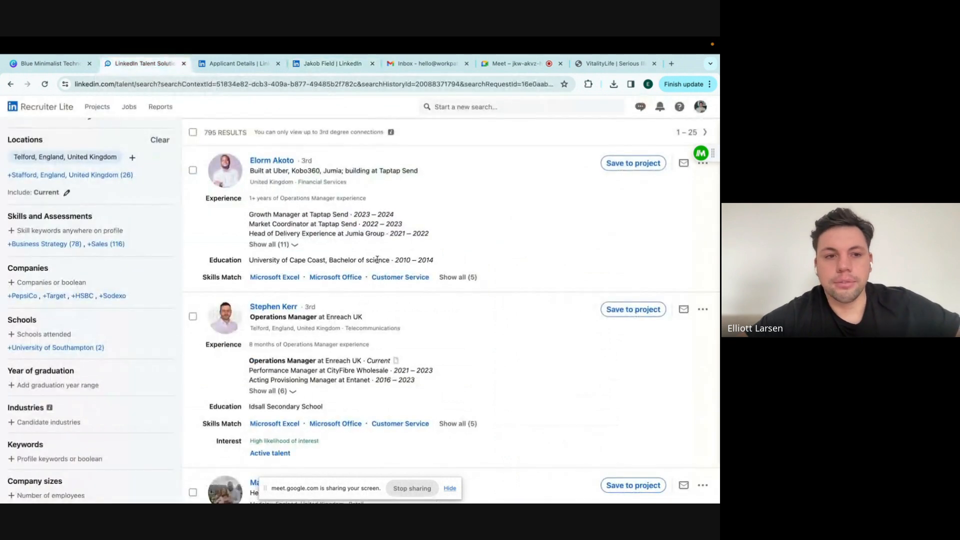
left_click(114, 157)
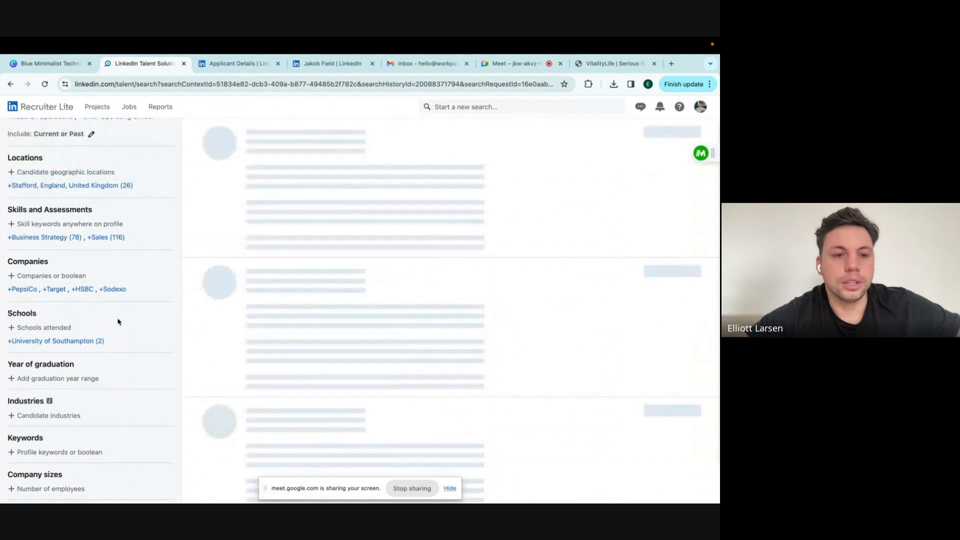
scroll(125, 344, "up", 2)
scroll(125, 351, "up", 4)
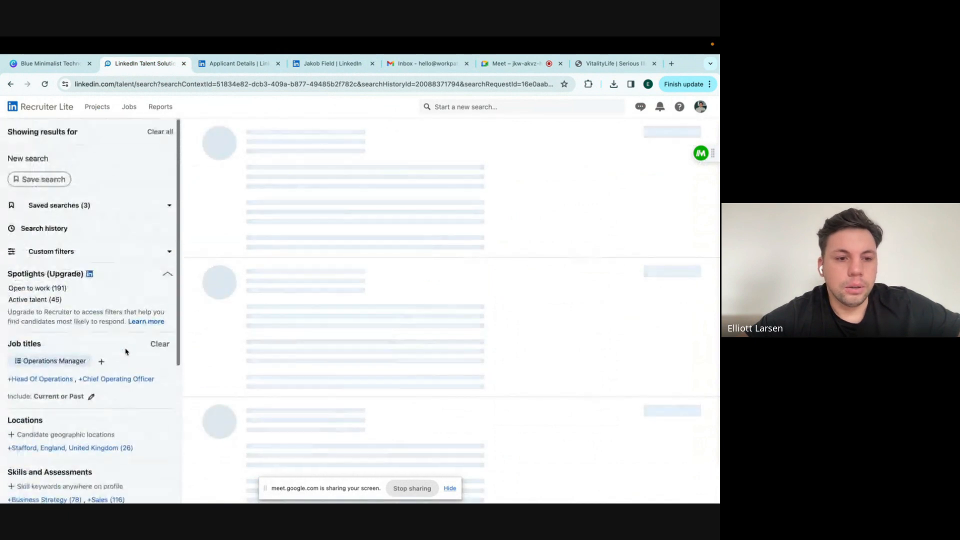
left_click(89, 363)
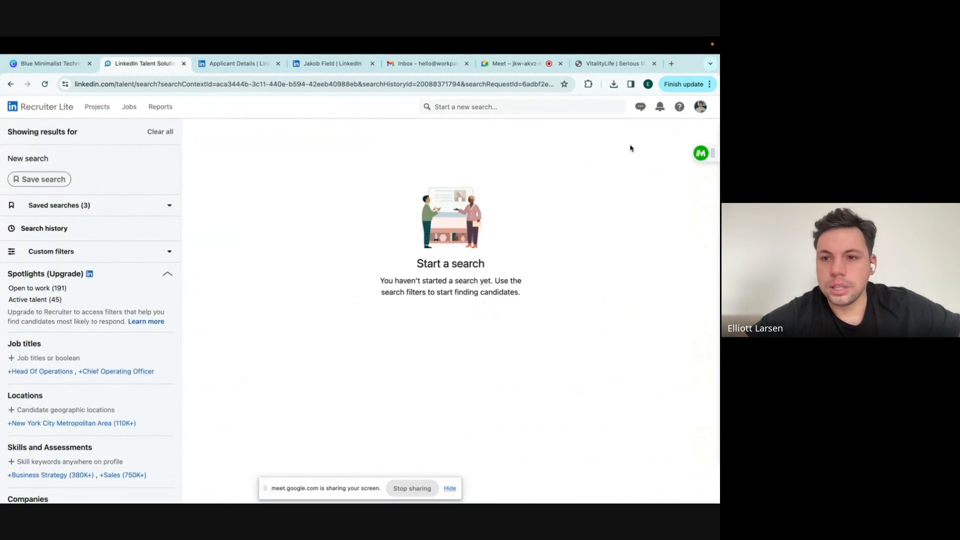
Step: Check the Recruiter Lite message inbox and start a new Recruiter search from the home page
left_click(639, 113)
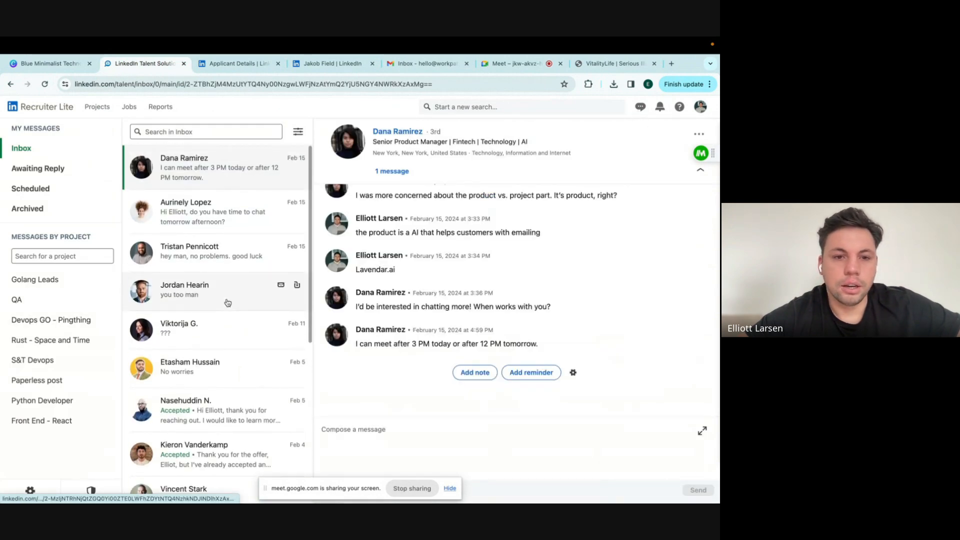
left_click(40, 109)
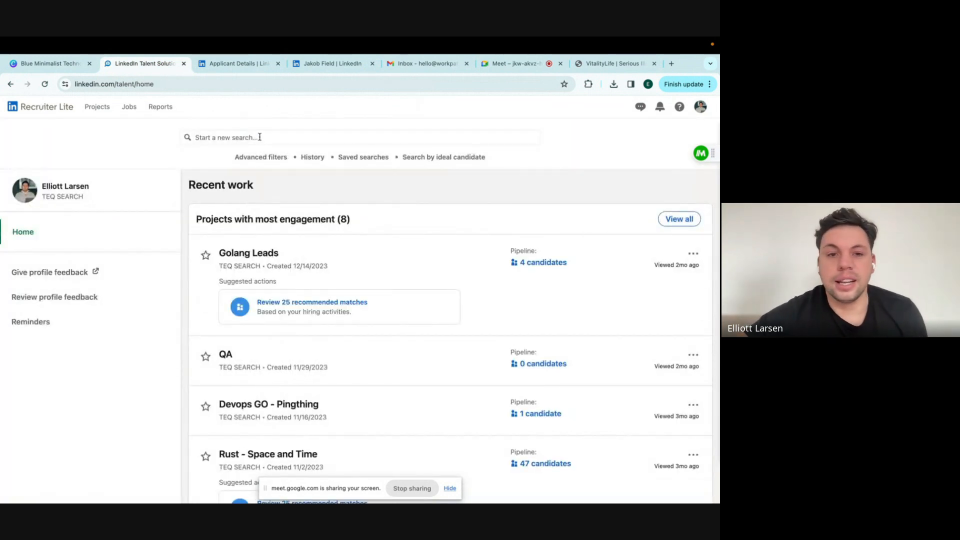
left_click(216, 138)
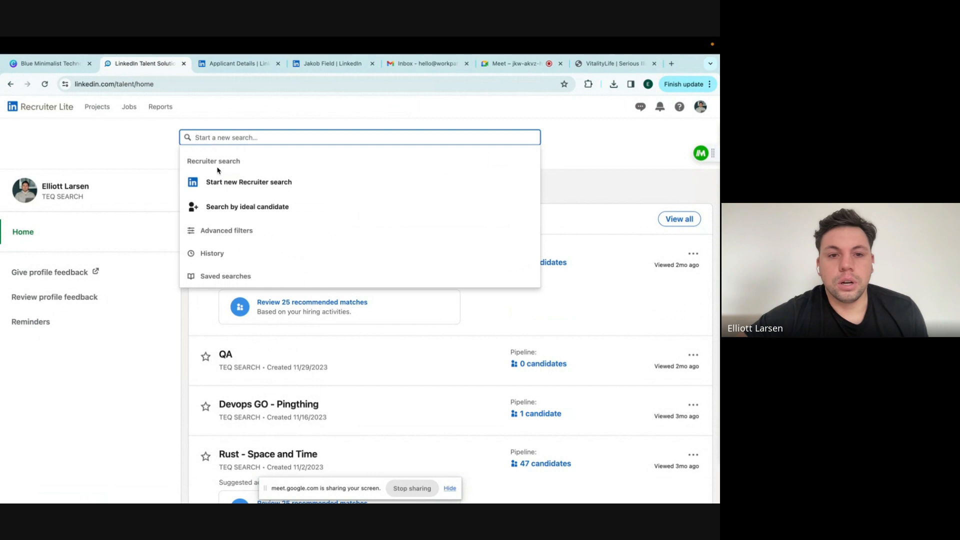
left_click(218, 182)
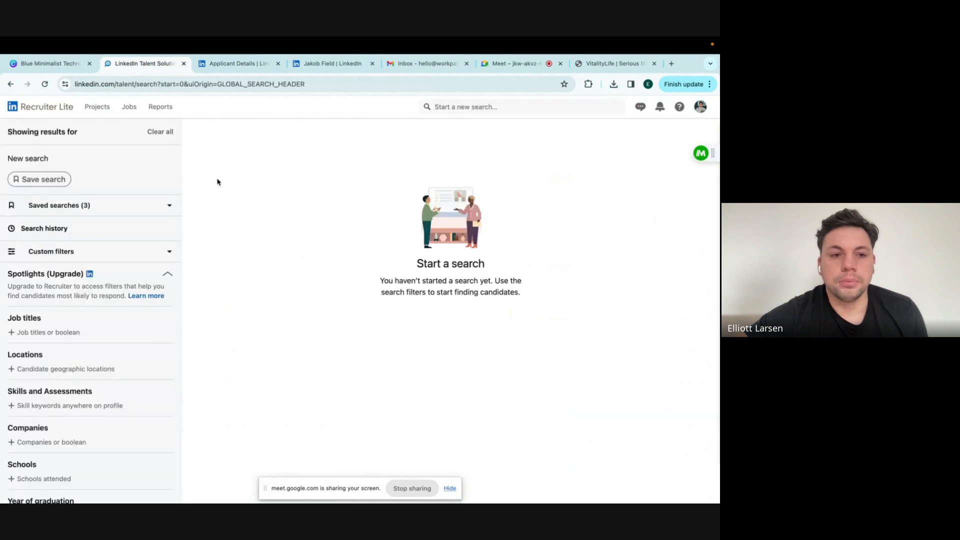
scroll(150, 225, "down", 2)
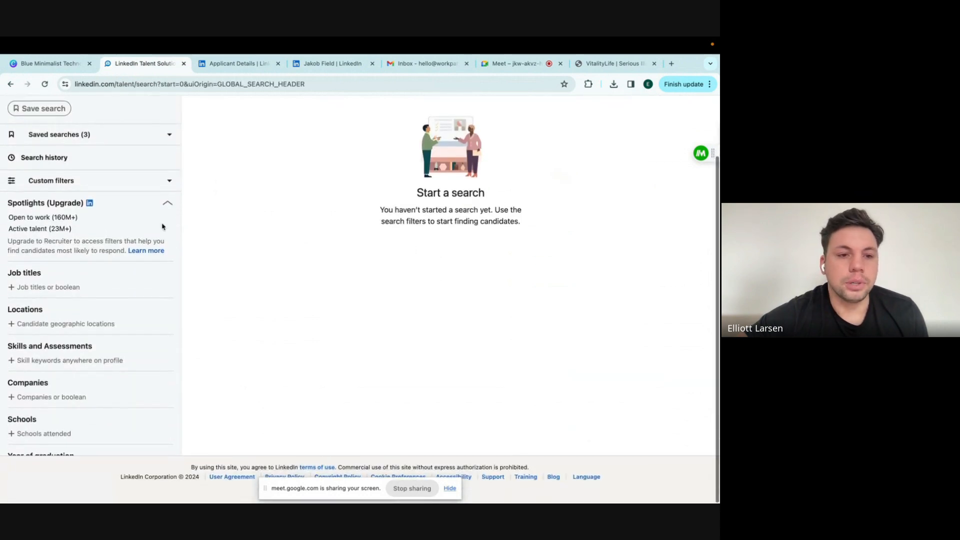
Step: Add Operations Manager as a job title filter and check the similar titles it includes
left_click(66, 287)
type("ope")
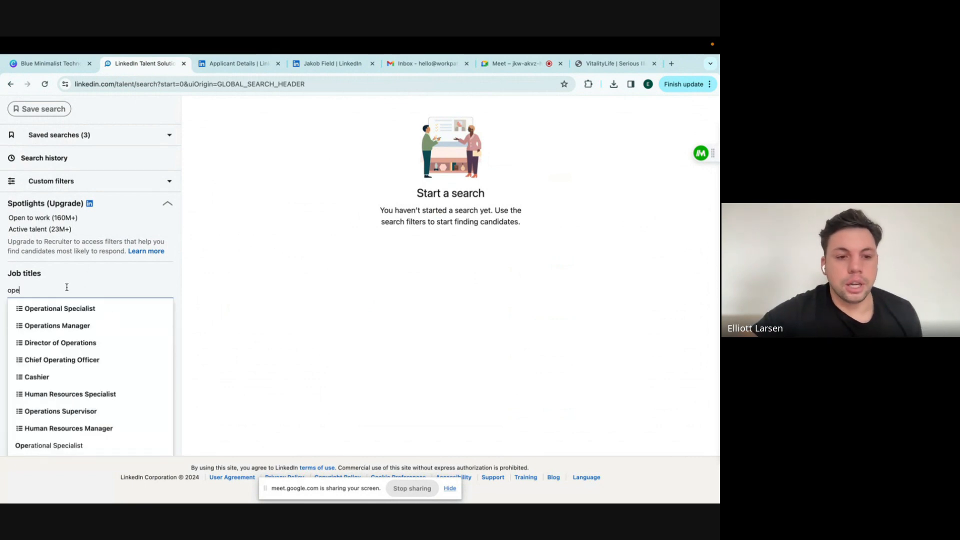
left_click(63, 326)
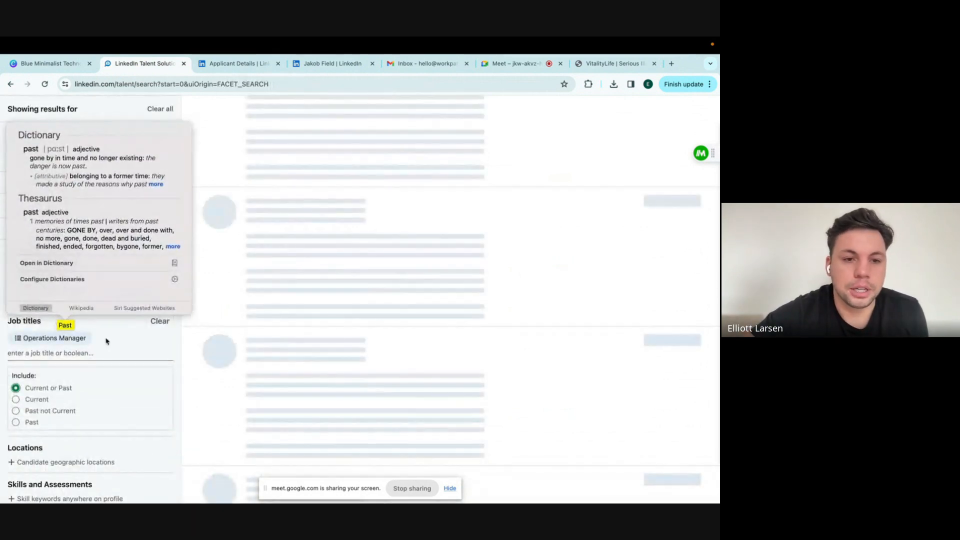
left_click(18, 339)
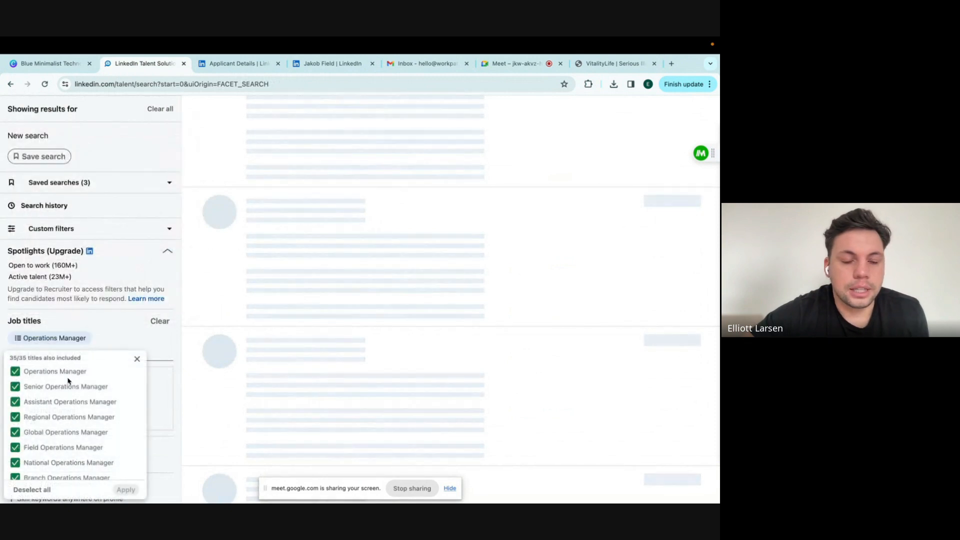
scroll(68, 382, "down", 5)
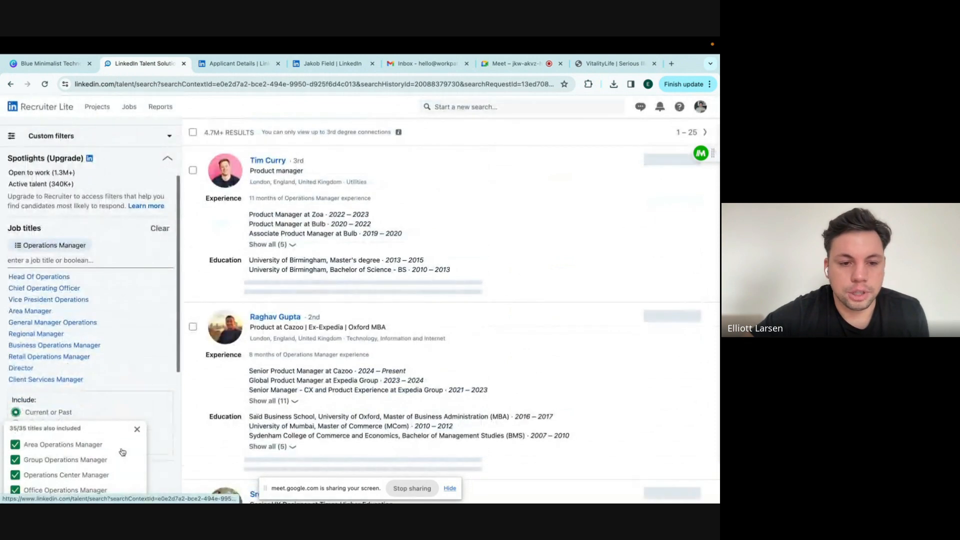
left_click(138, 434)
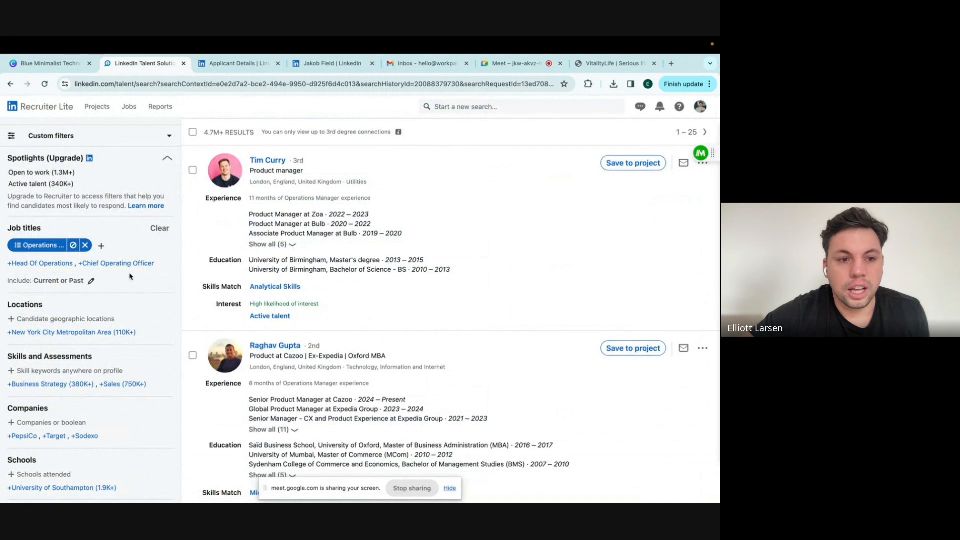
Step: Add Telford, England, United Kingdom as a candidate location filter
scroll(129, 277, "down", 2)
left_click(111, 279)
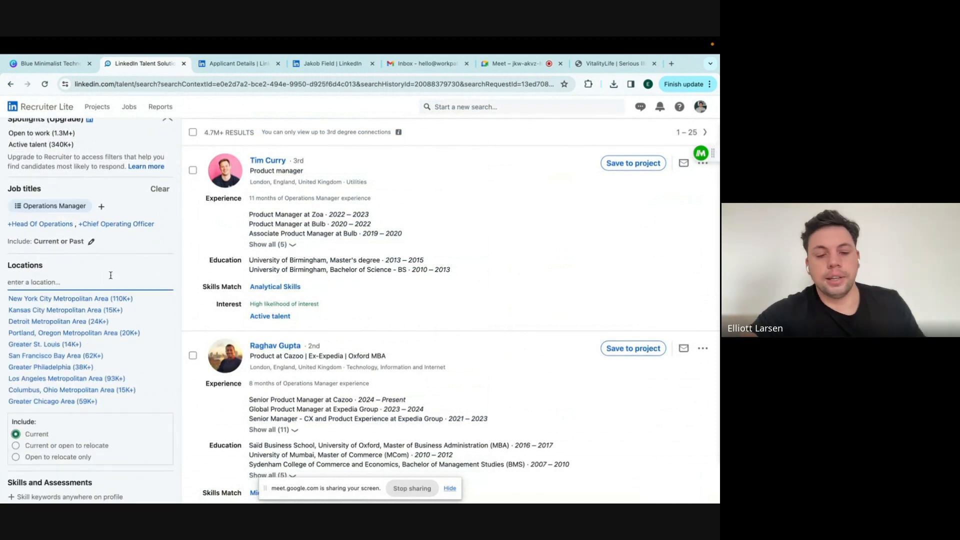
type("telford")
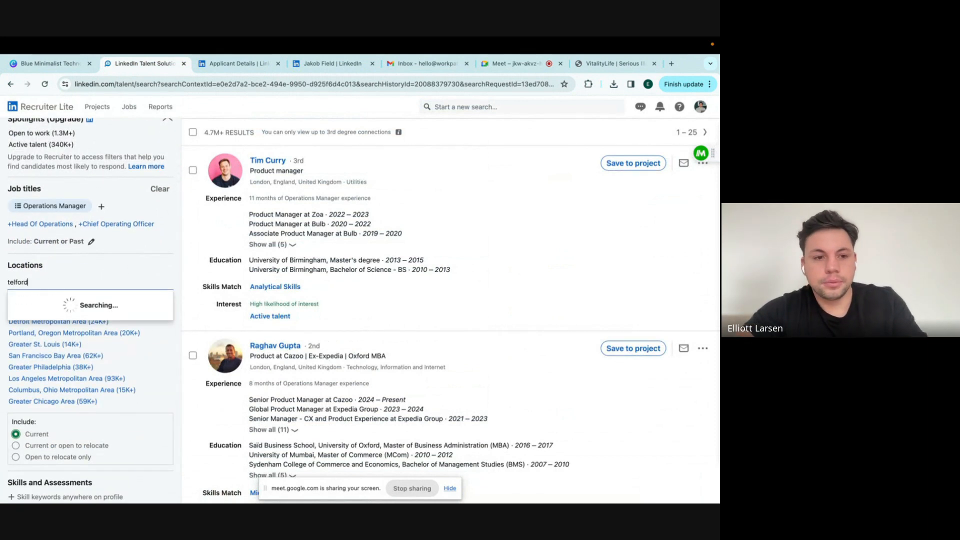
left_click(101, 299)
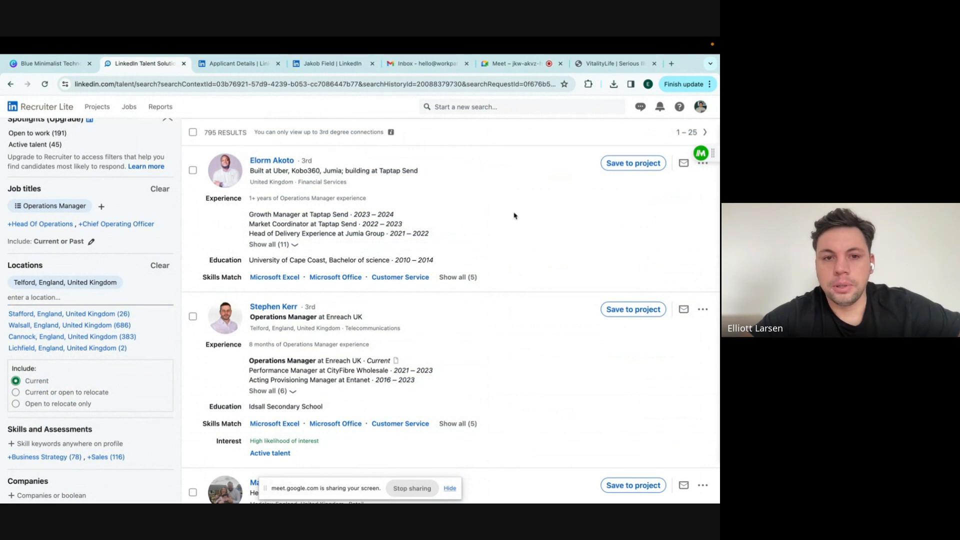
Step: Find the British Army Regional Operations Manager candidate in the search results and expand the full experience list
scroll(514, 216, "down", 3)
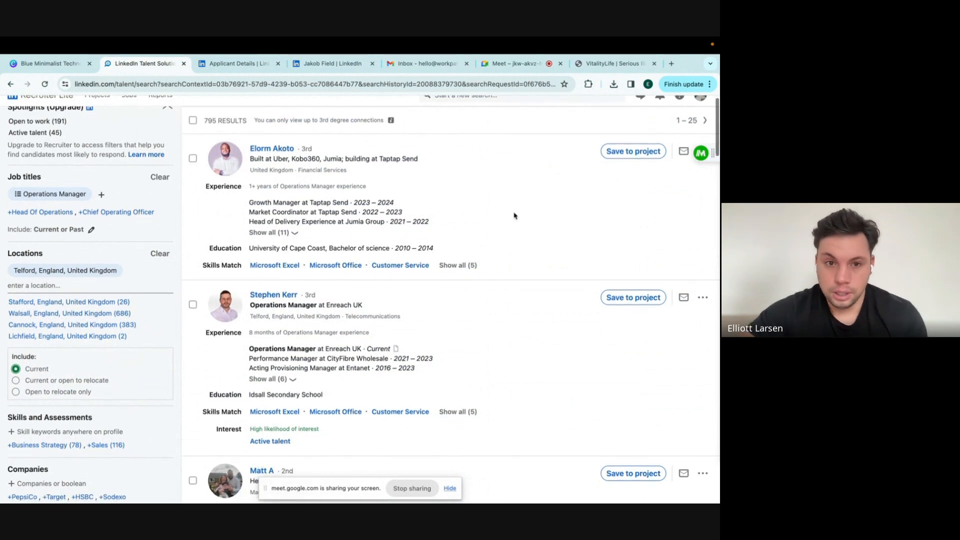
scroll(513, 216, "down", 12)
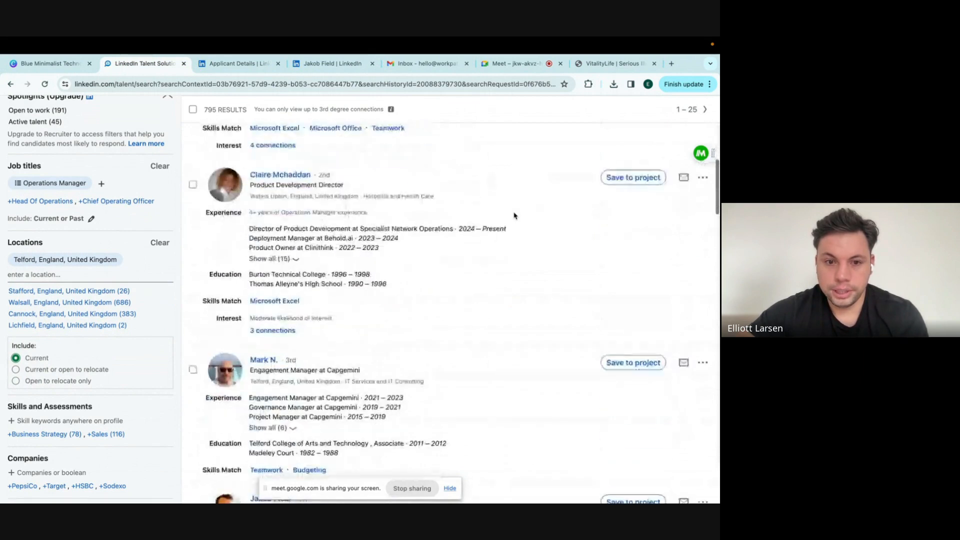
scroll(514, 216, "down", 3)
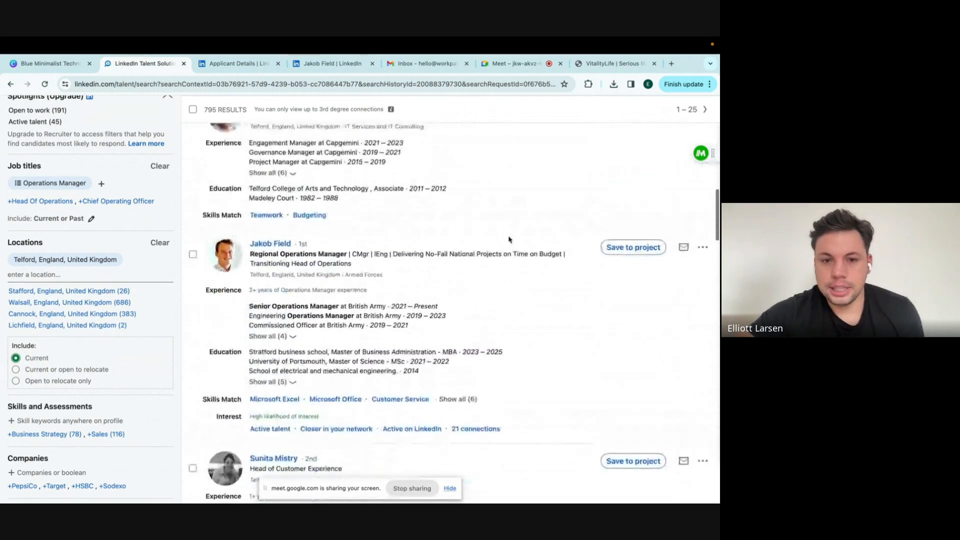
left_click(280, 244)
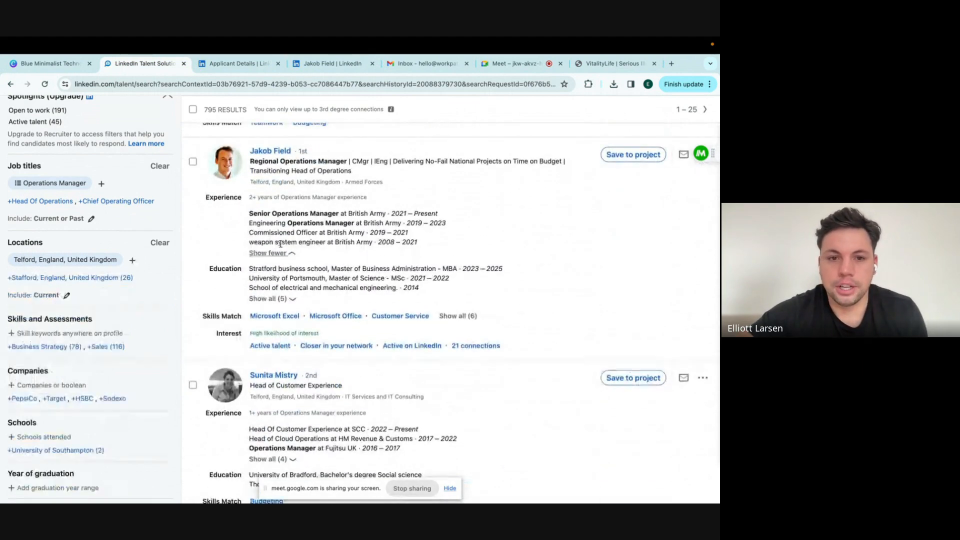
Step: Highlight the candidate's Operations Manager roles and headline, and review the rest of the entry and the surrounding results
left_click_drag(354, 224, 248, 219)
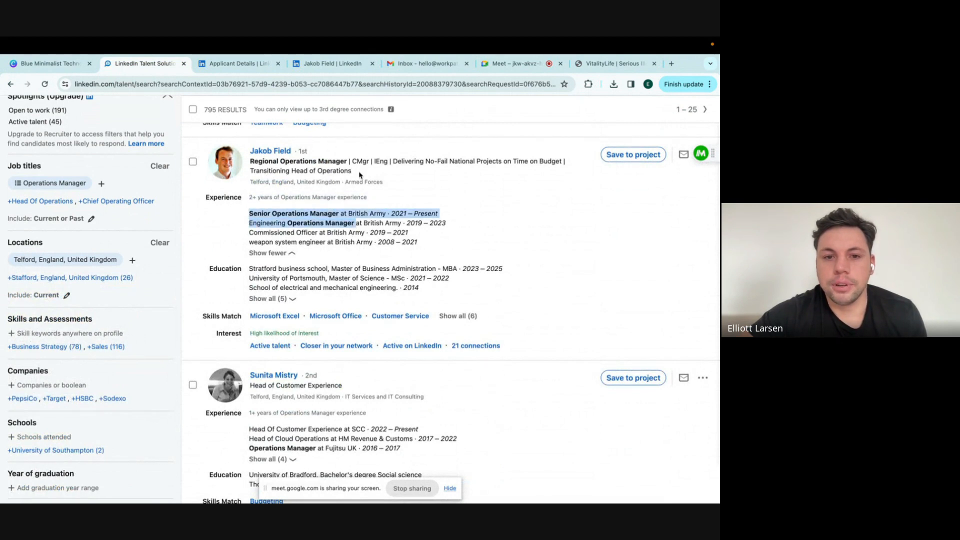
left_click_drag(345, 164, 254, 170)
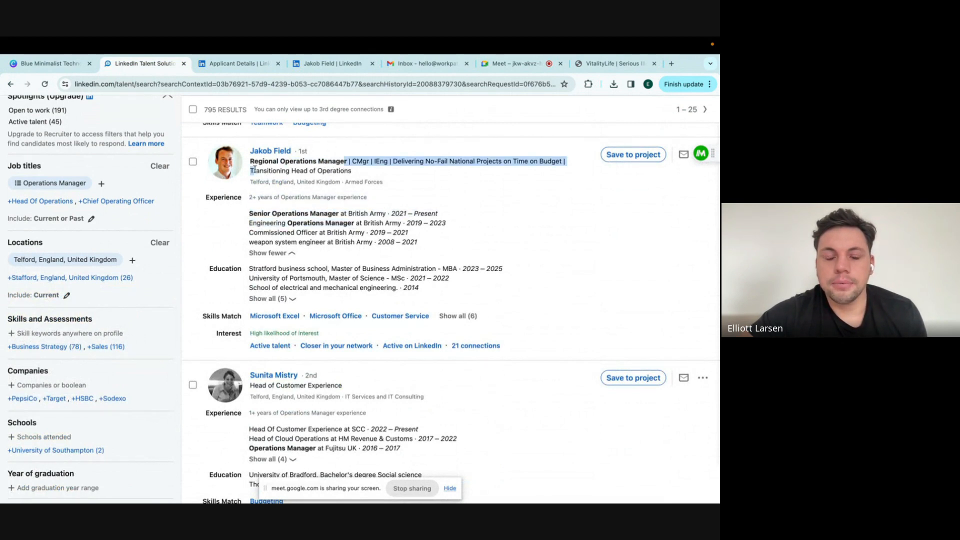
left_click(506, 189)
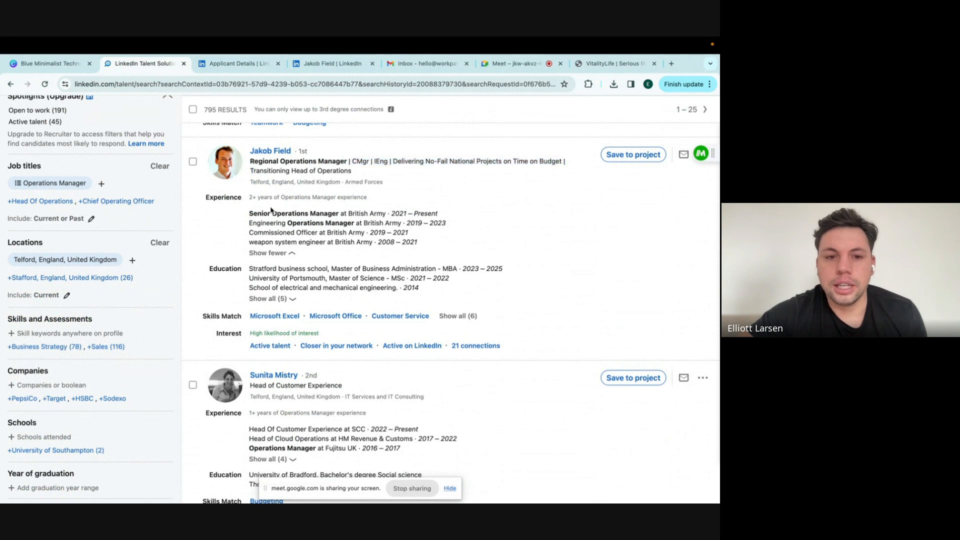
scroll(335, 238, "down", 1)
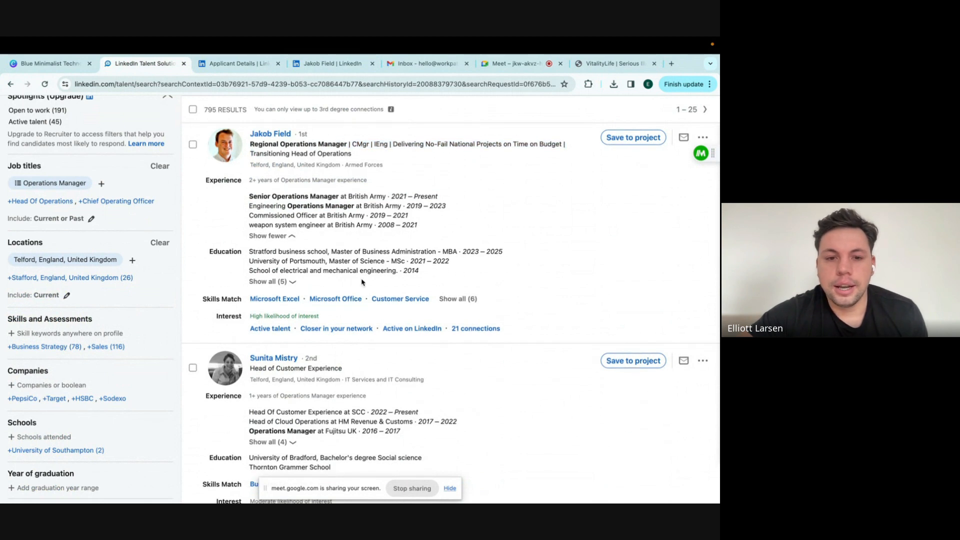
scroll(349, 204, "down", 2)
scroll(348, 204, "down", 20)
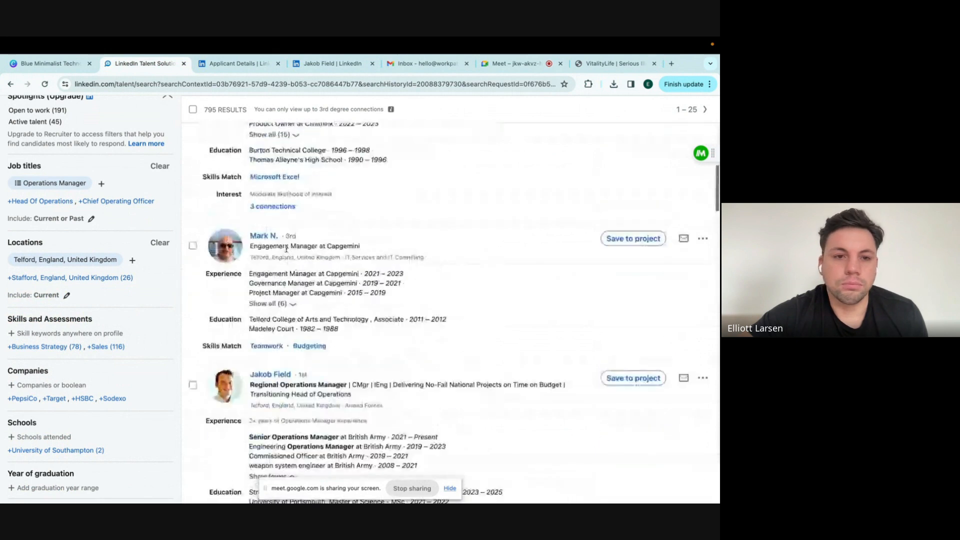
scroll(286, 249, "up", 5)
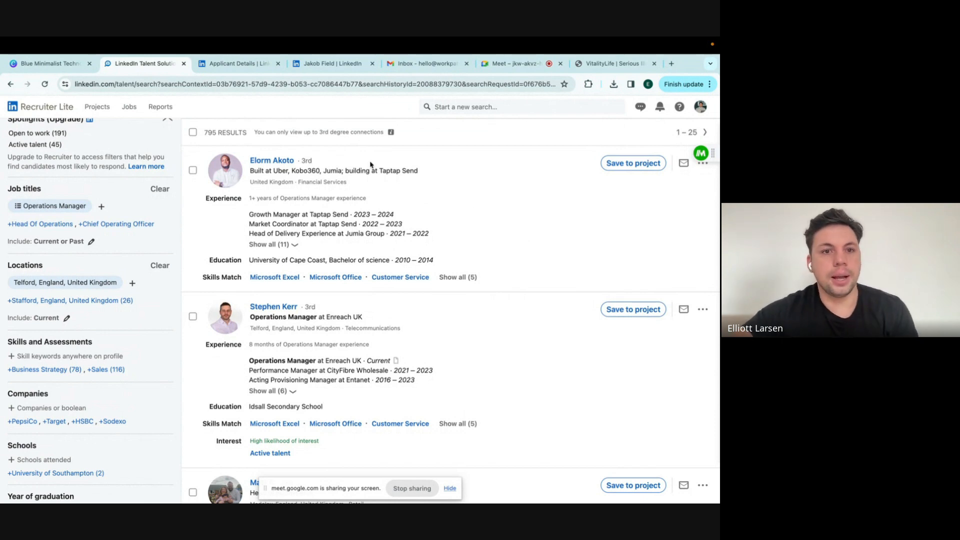
Step: Review the available search filters and open the advanced search to examine its additional criteria
scroll(90, 270, "up", 1)
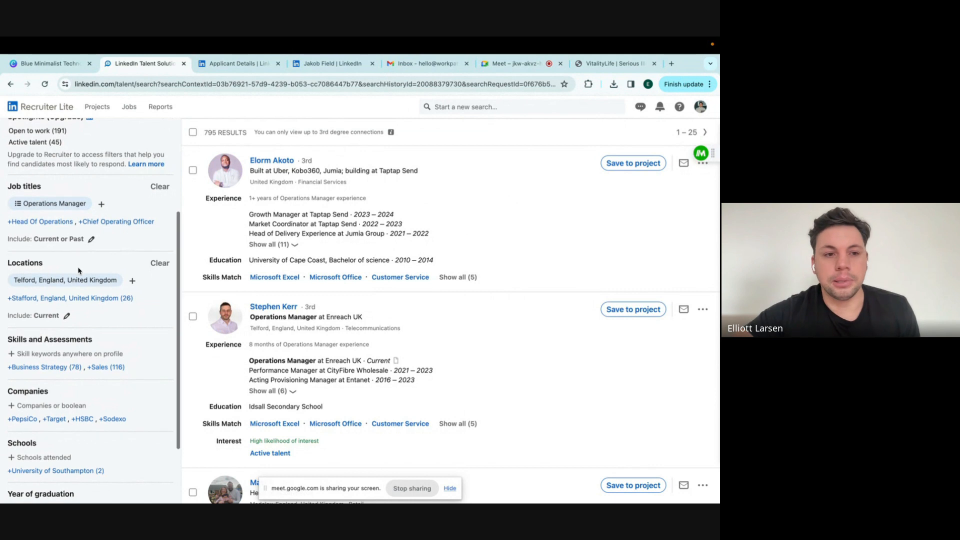
scroll(90, 270, "up", 5)
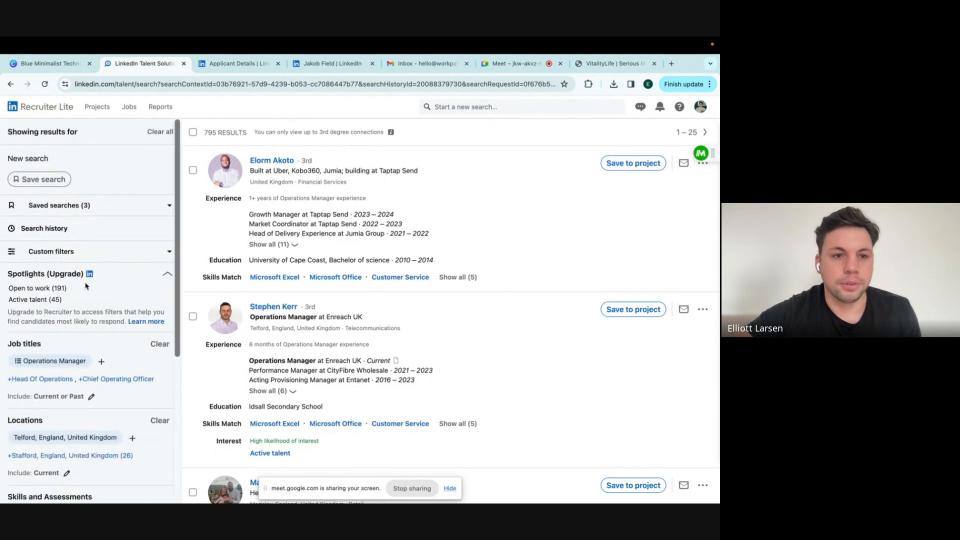
scroll(86, 285, "down", 10)
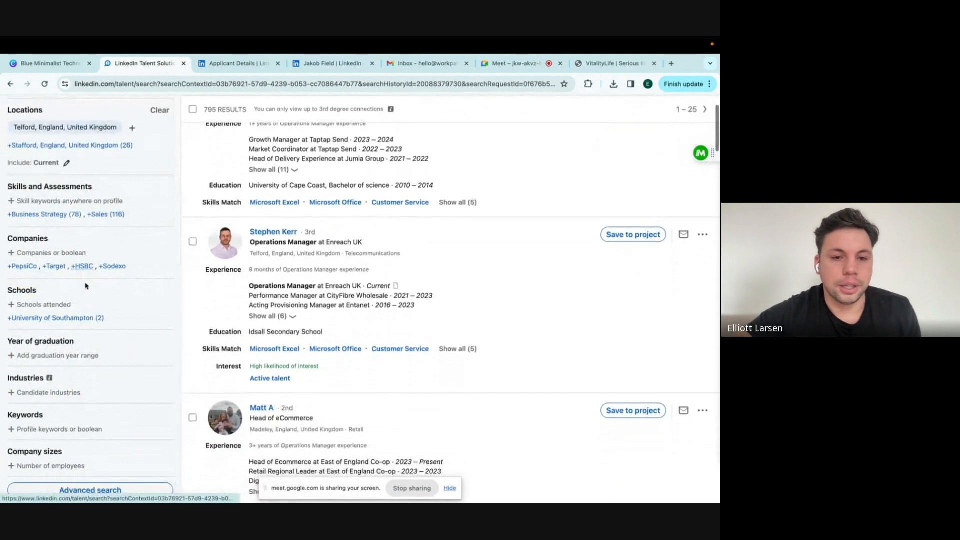
left_click(84, 490)
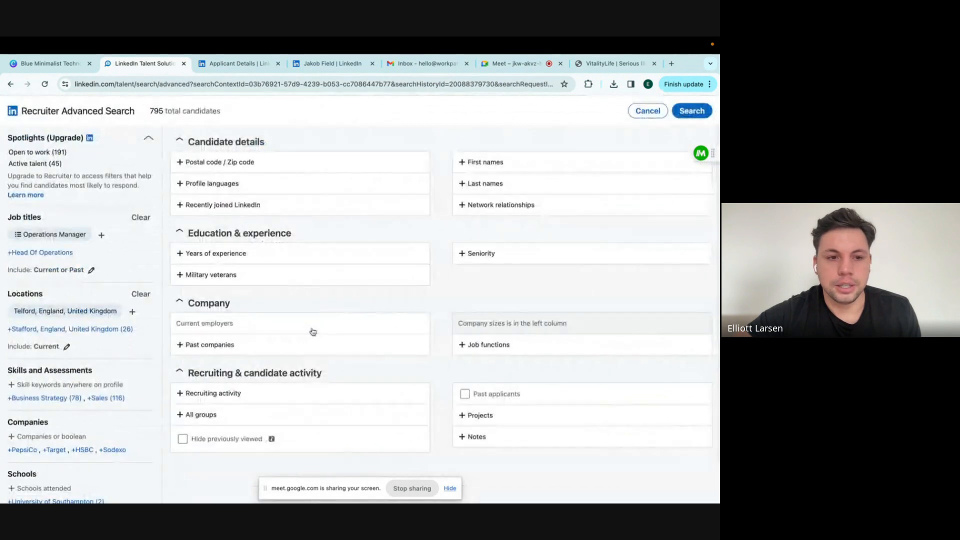
scroll(312, 331, "up", 2)
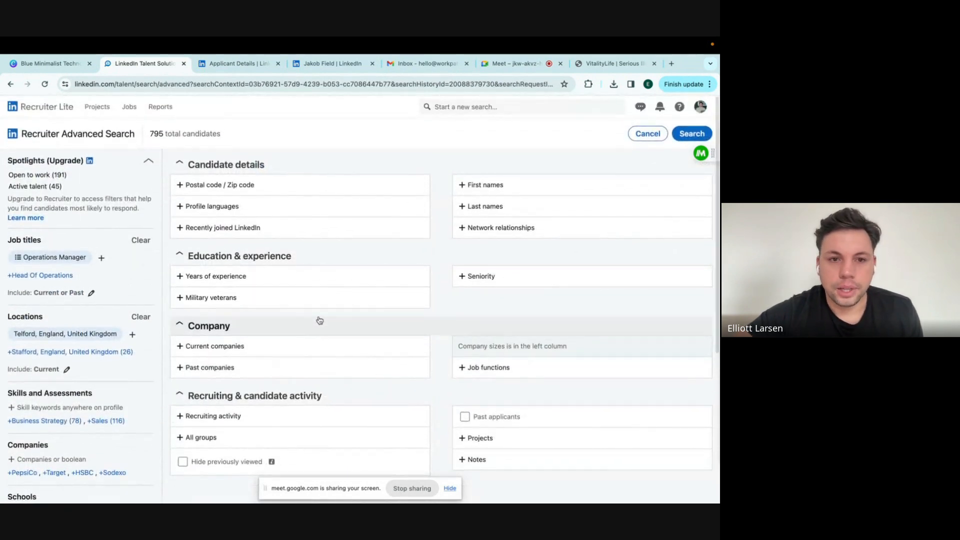
Step: Switch to the Frontend Developer job's applicant page and go back to its job details to review the description
left_click(234, 62)
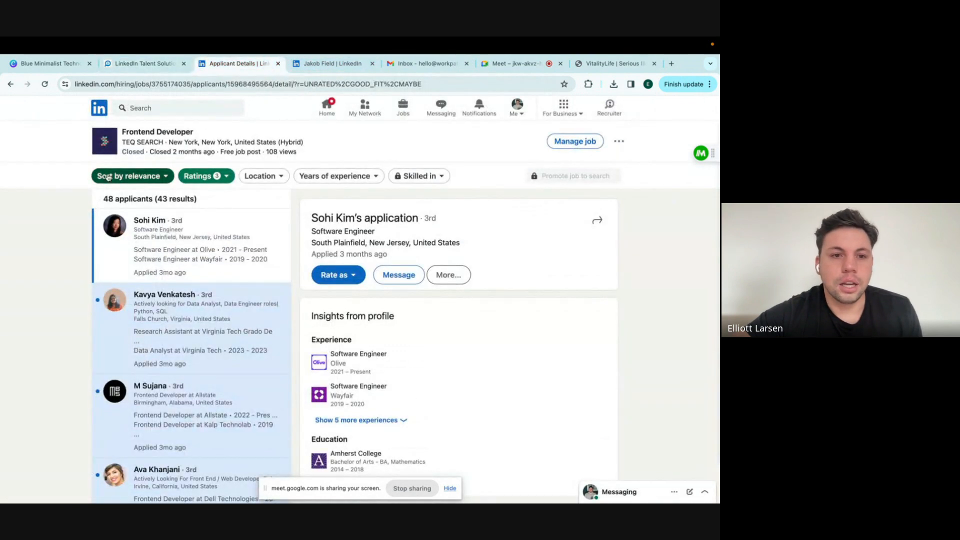
left_click(9, 85)
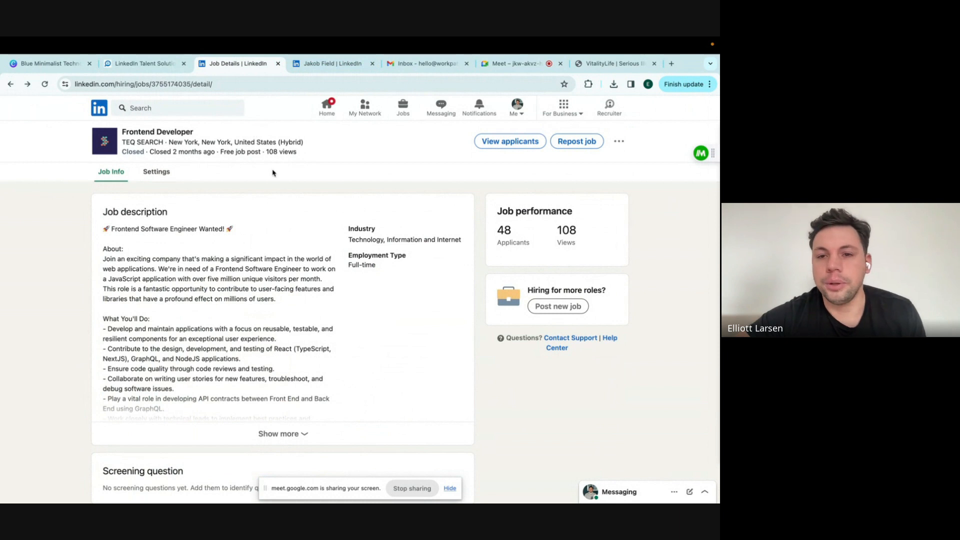
scroll(272, 173, "down", 1)
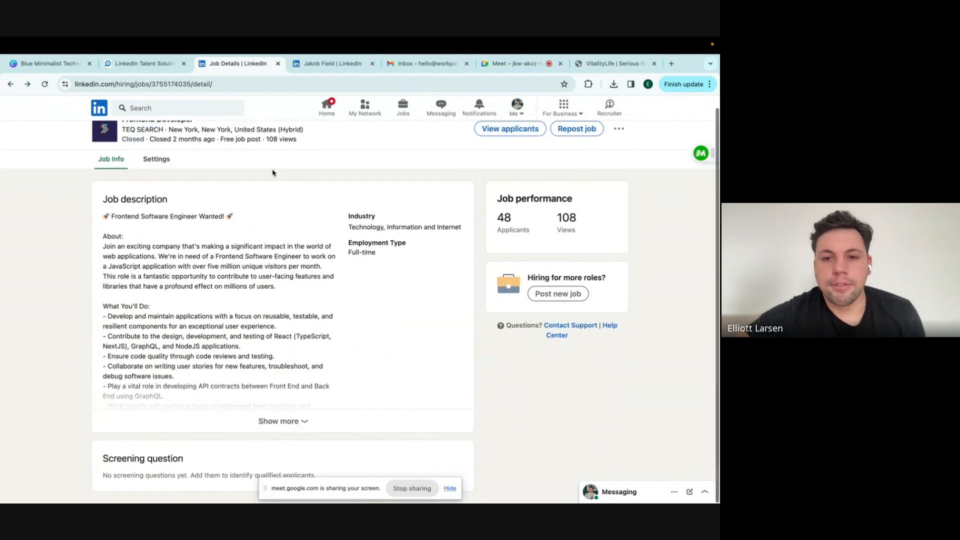
scroll(272, 173, "up", 2)
scroll(273, 173, "down", 1)
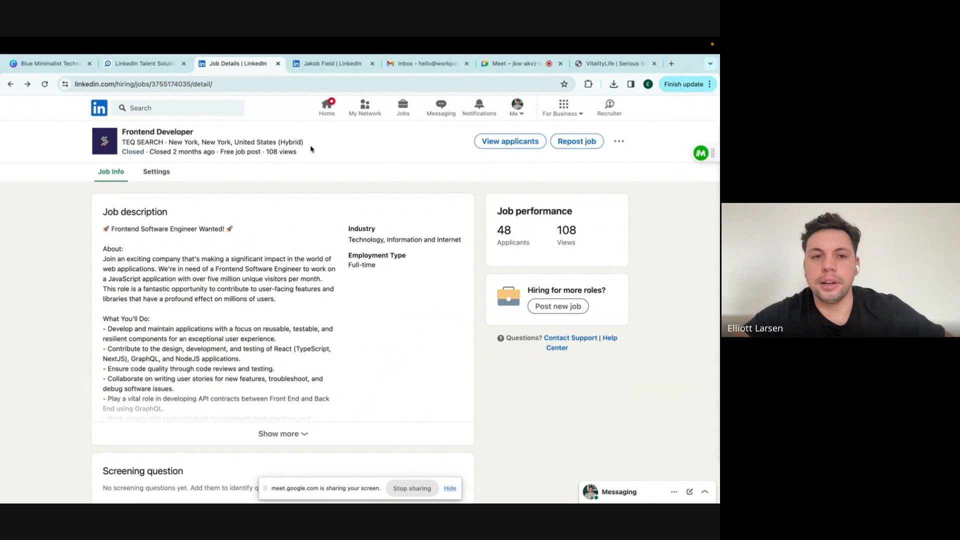
Step: View the Frontend Developer job's applicants and check the sort and ratings filter options without changing them
left_click(488, 146)
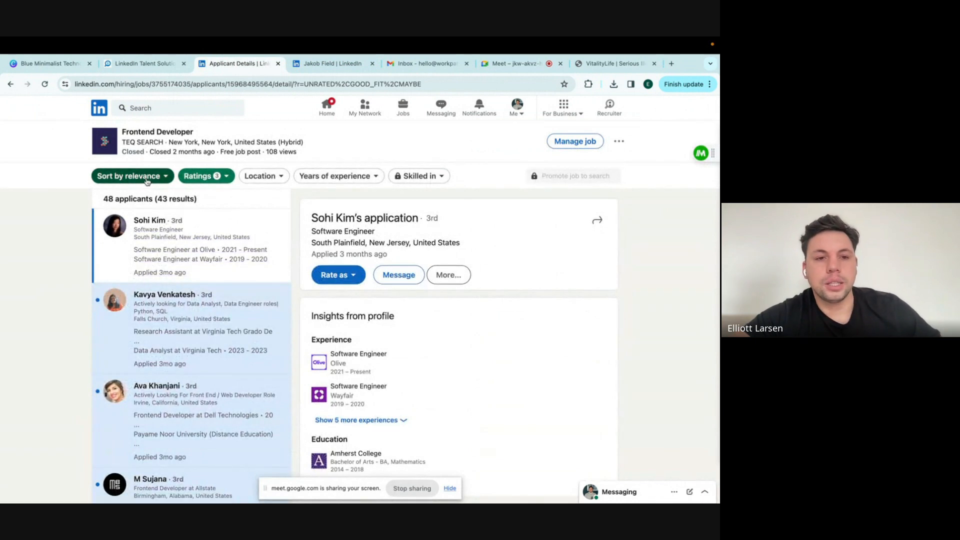
left_click(146, 181)
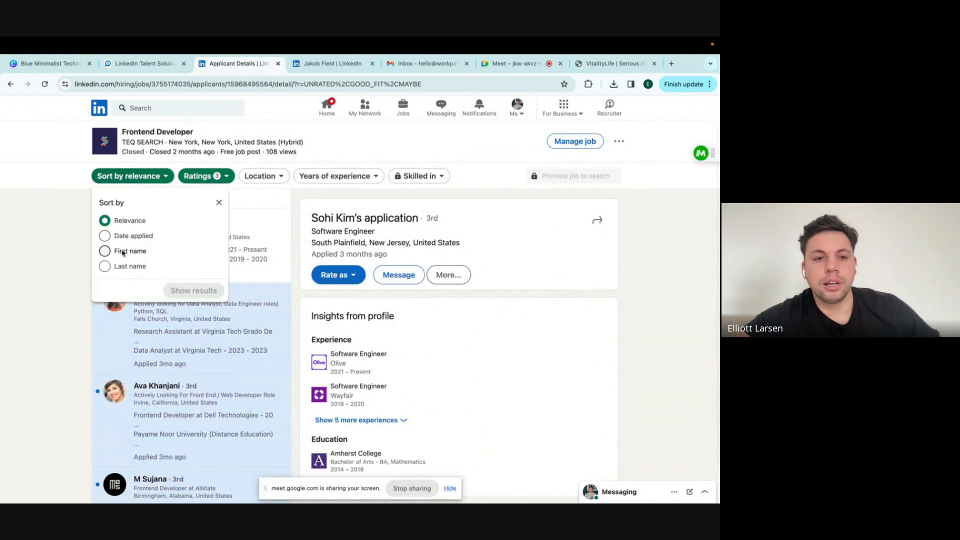
left_click(138, 181)
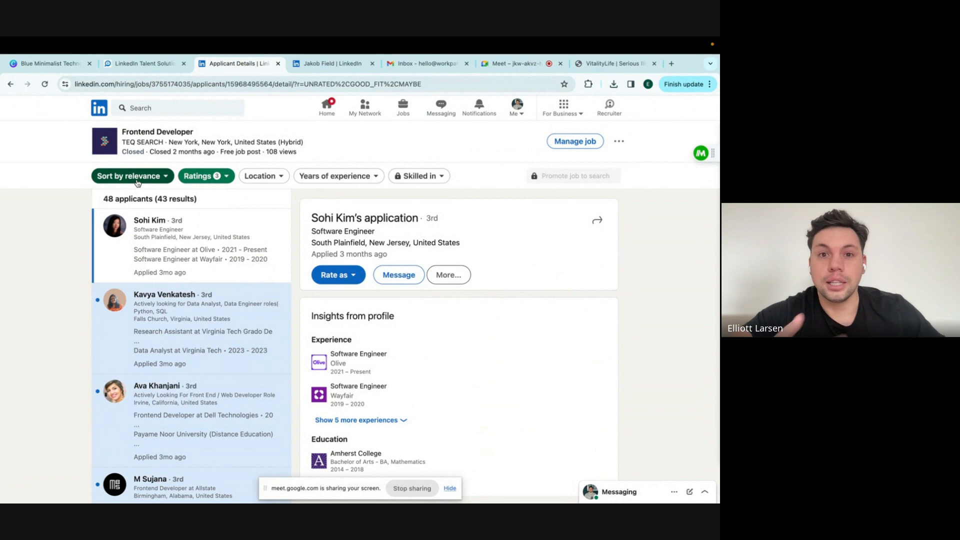
left_click(190, 178)
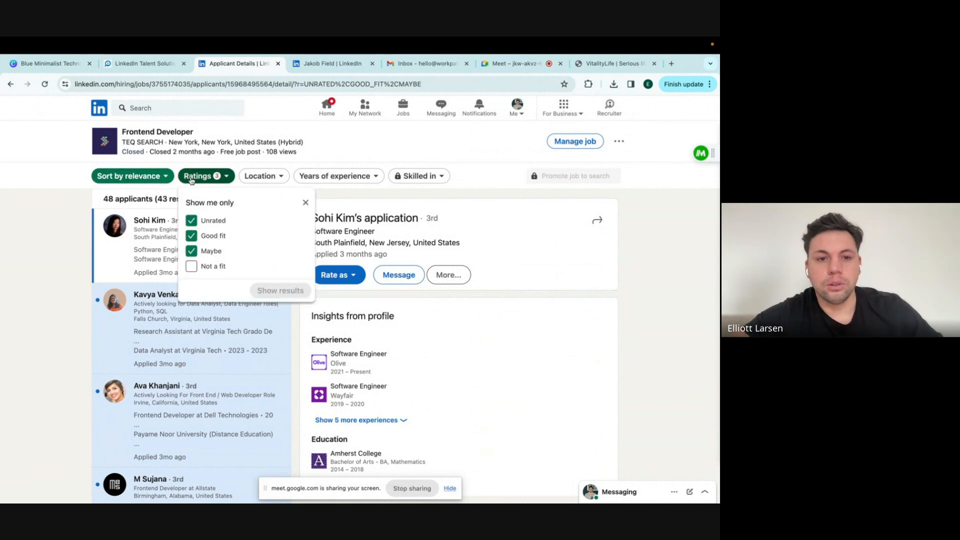
left_click(190, 178)
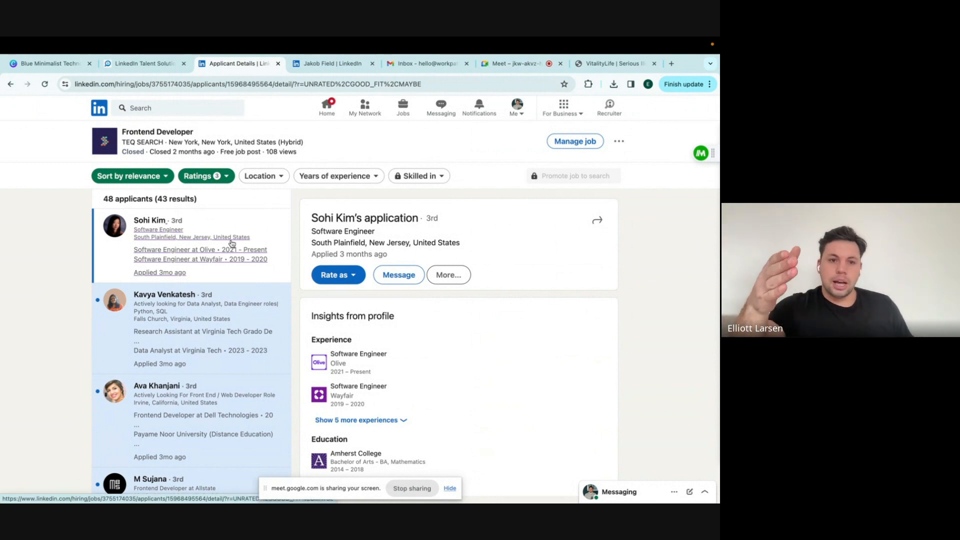
Step: Look over the applicant list and the selected application's profile insights, and switch to the Google Meet call
scroll(245, 325, "down", 1)
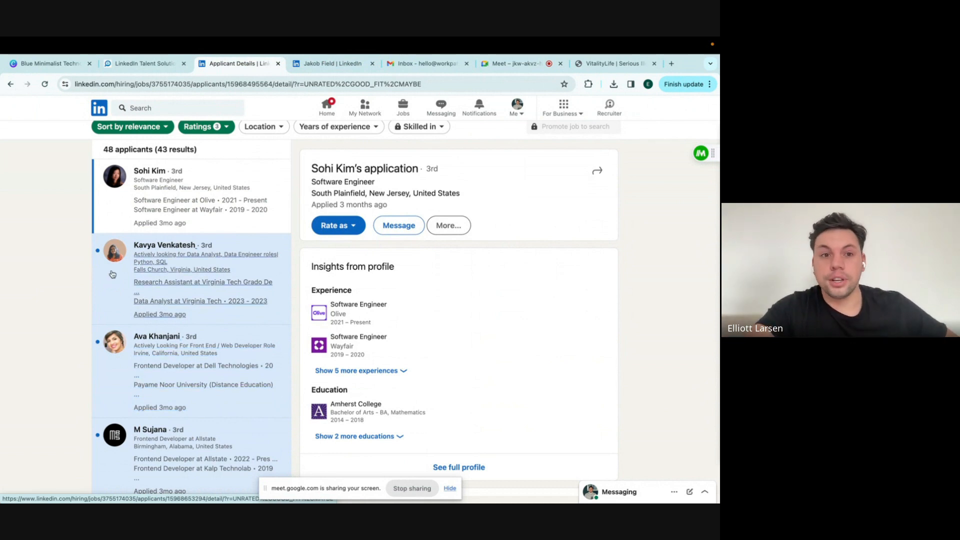
scroll(204, 302, "down", 1)
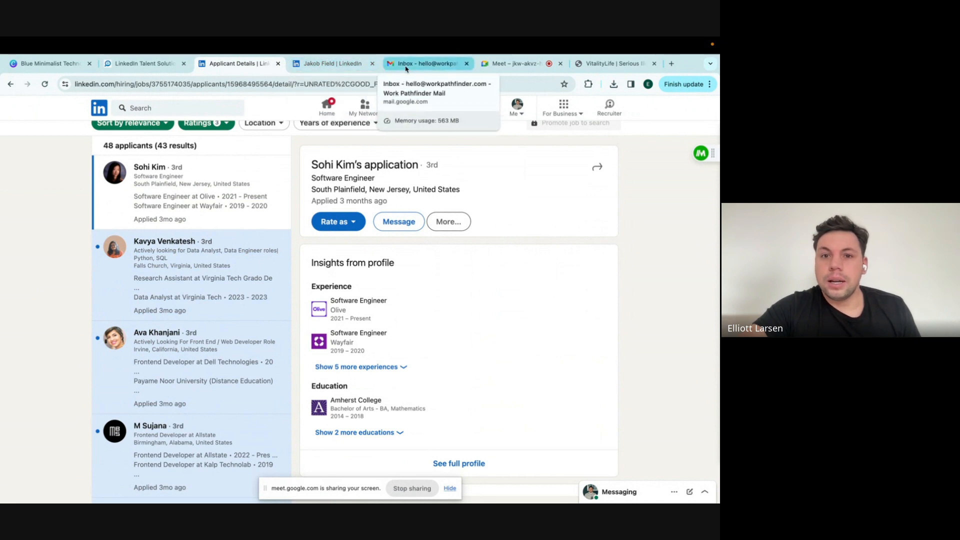
left_click(503, 66)
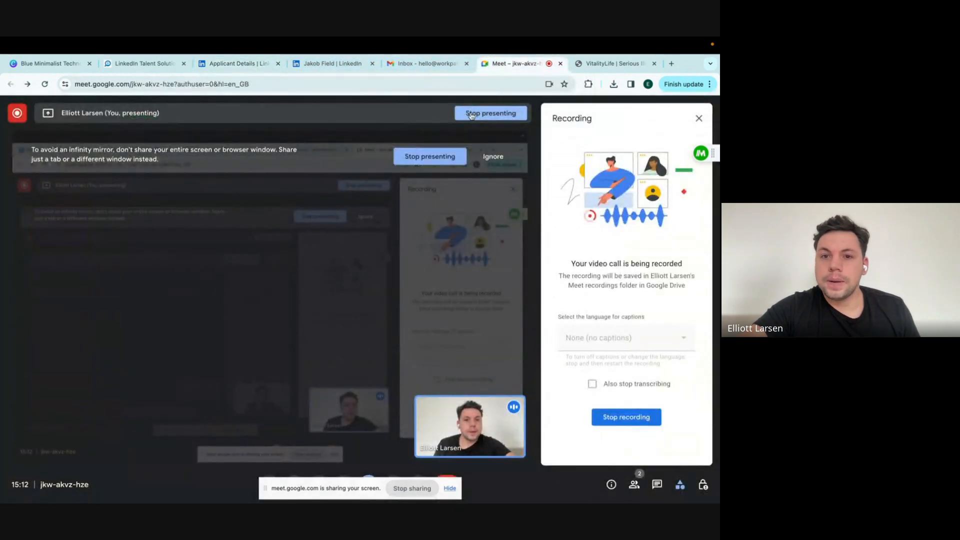